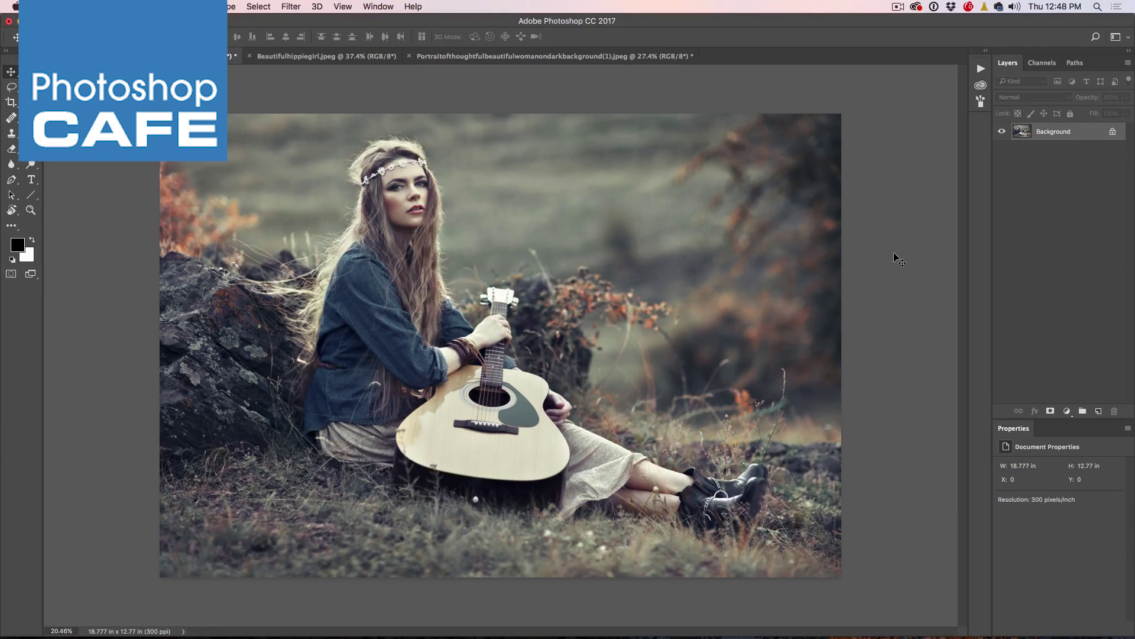
# Place the grunge background graphic from Libraries and scale it to cover the guitar-girl photo
pyautogui.click(982, 85)
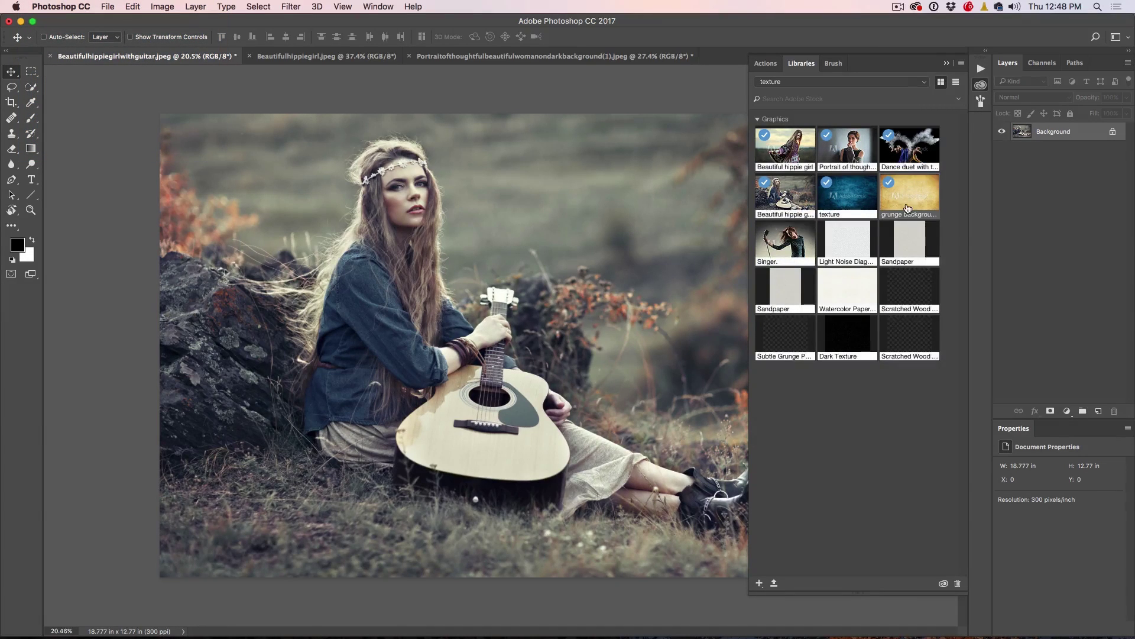
pyautogui.moveTo(907, 194); pyautogui.dragTo(318, 193)
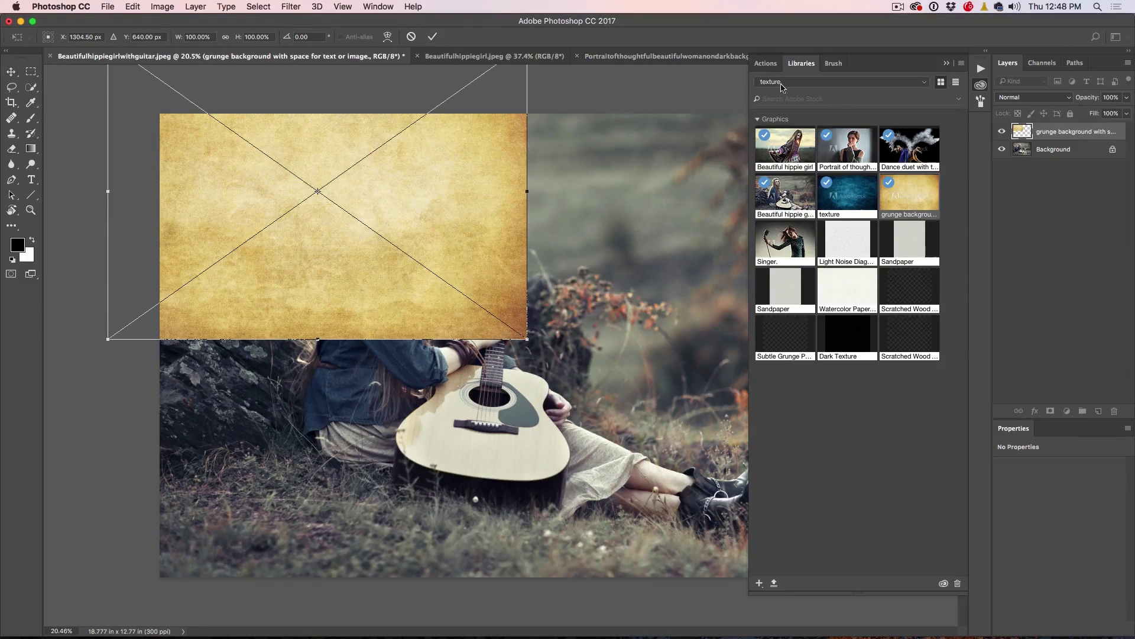
pyautogui.click(947, 63)
pyautogui.moveTo(448, 161); pyautogui.dragTo(492, 231)
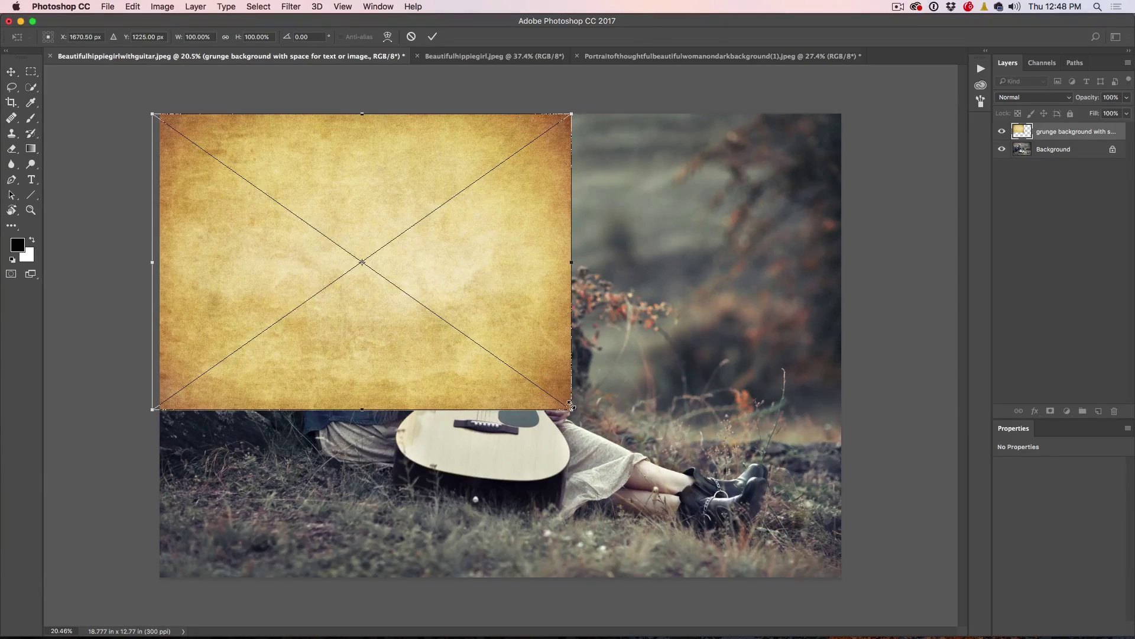
pyautogui.moveTo(572, 409); pyautogui.dragTo(877, 568)
pyautogui.press('Return')
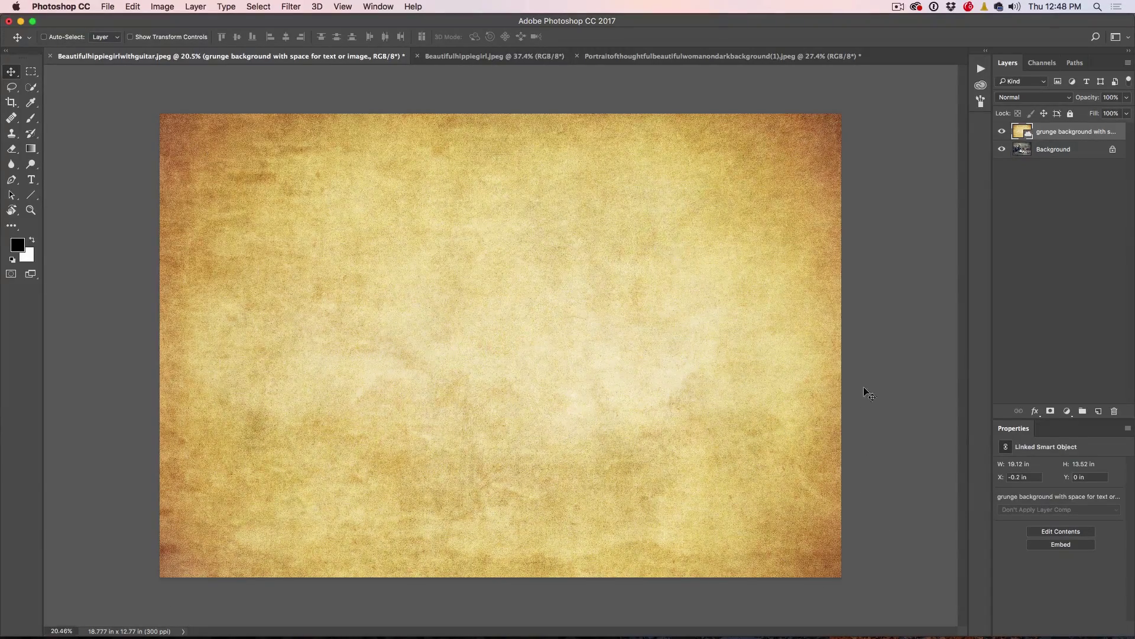
# Blend the grunge layer with Multiply, toggling its visibility to compare
pyautogui.click(1002, 131)
pyautogui.click(1002, 131)
pyautogui.click(1025, 98)
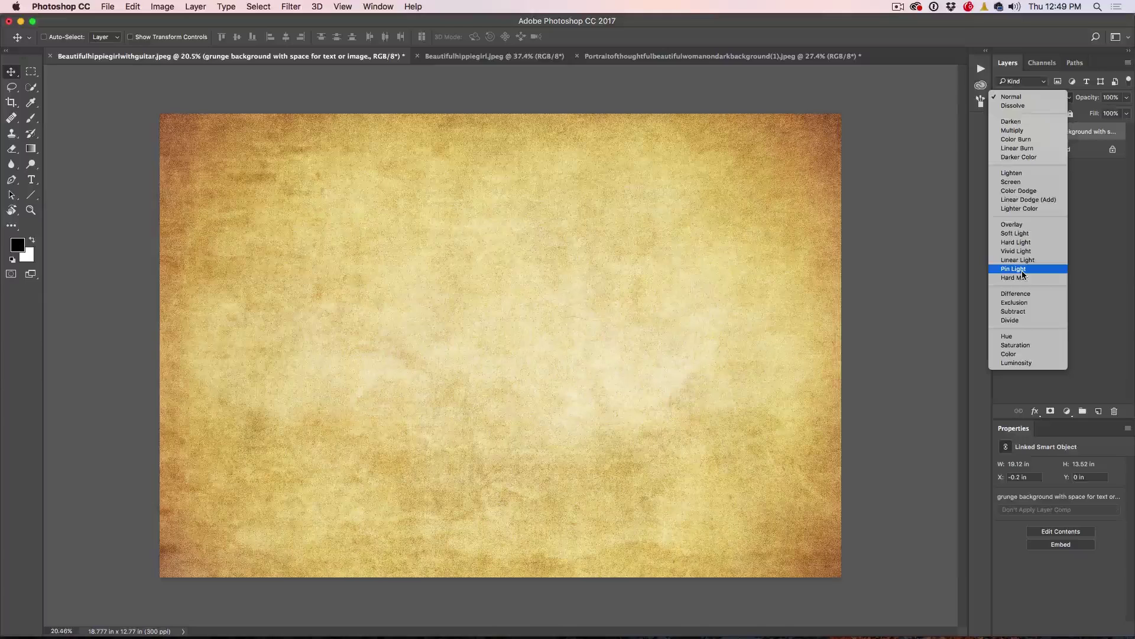
pyautogui.click(1026, 131)
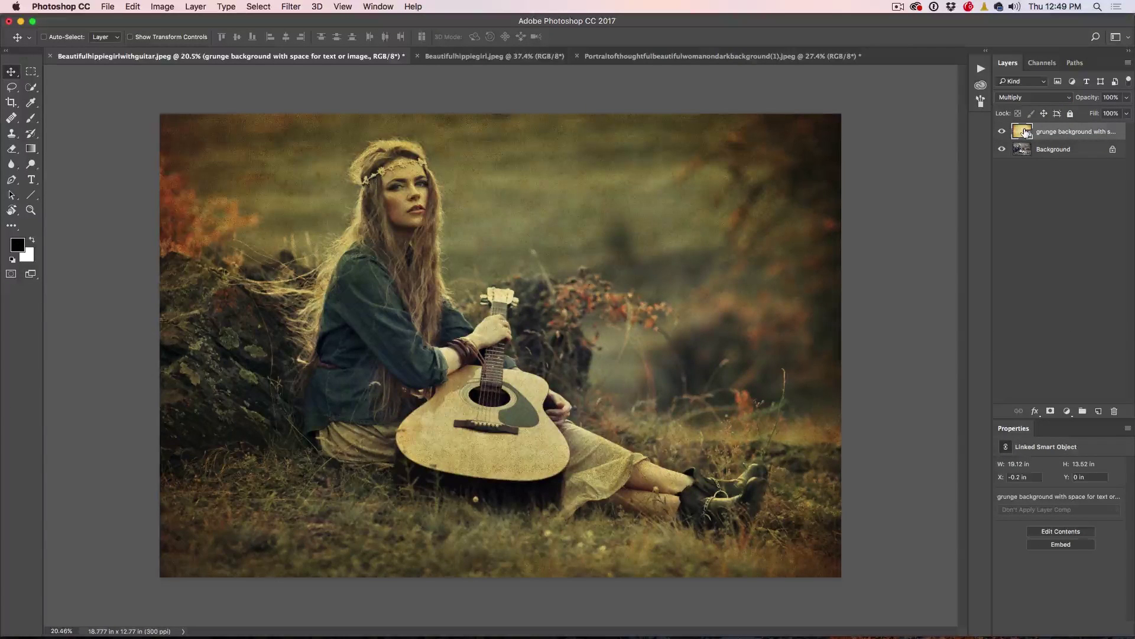
pyautogui.click(1002, 131)
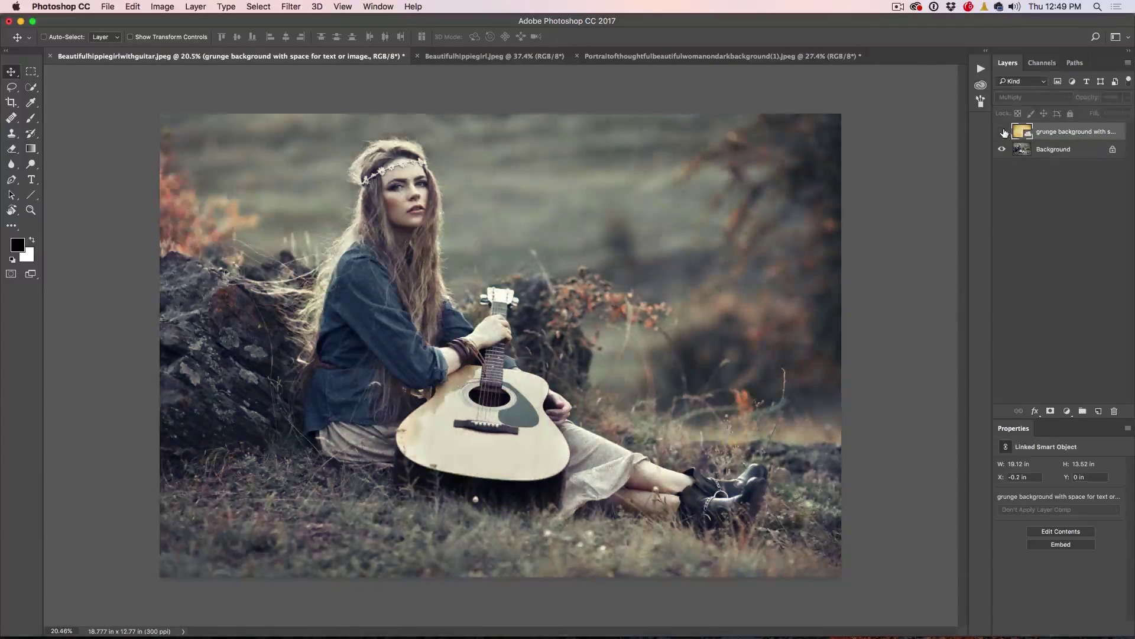
pyautogui.click(1002, 132)
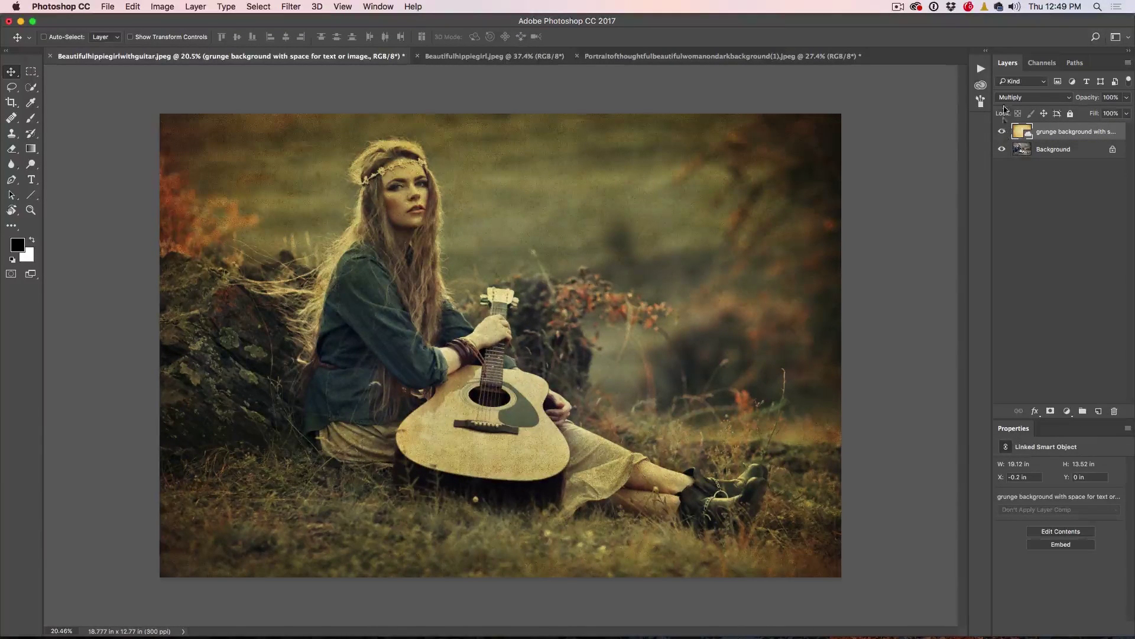
# Switch the grunge blend mode to Color Burn and compare it against the original
pyautogui.click(1026, 98)
pyautogui.click(1023, 106)
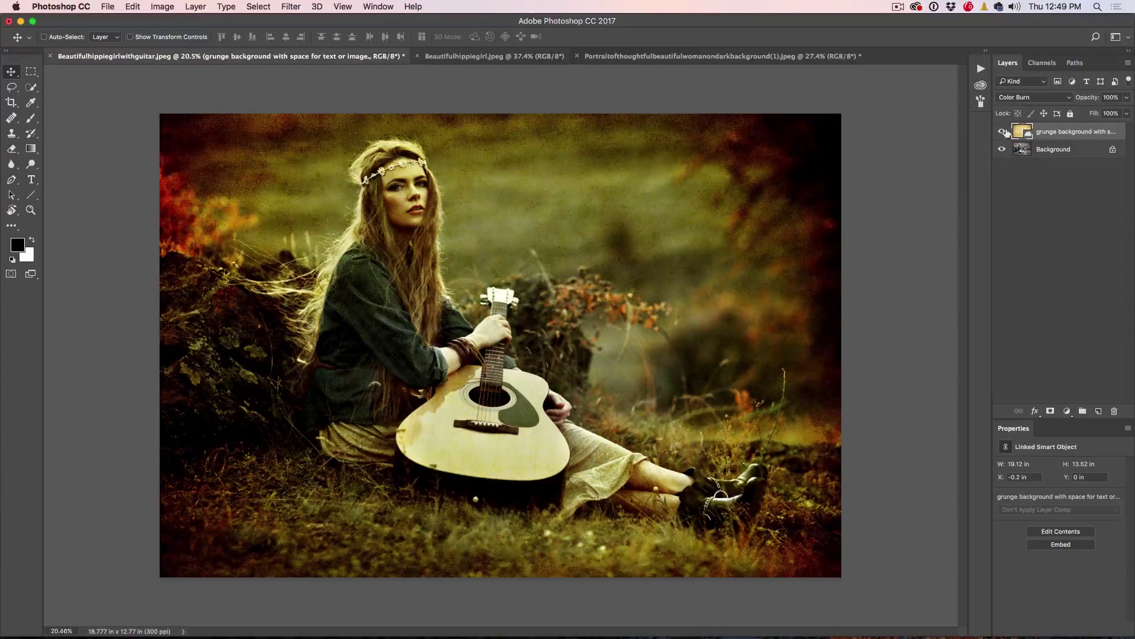
pyautogui.click(1001, 130)
pyautogui.click(1001, 130)
pyautogui.click(1009, 98)
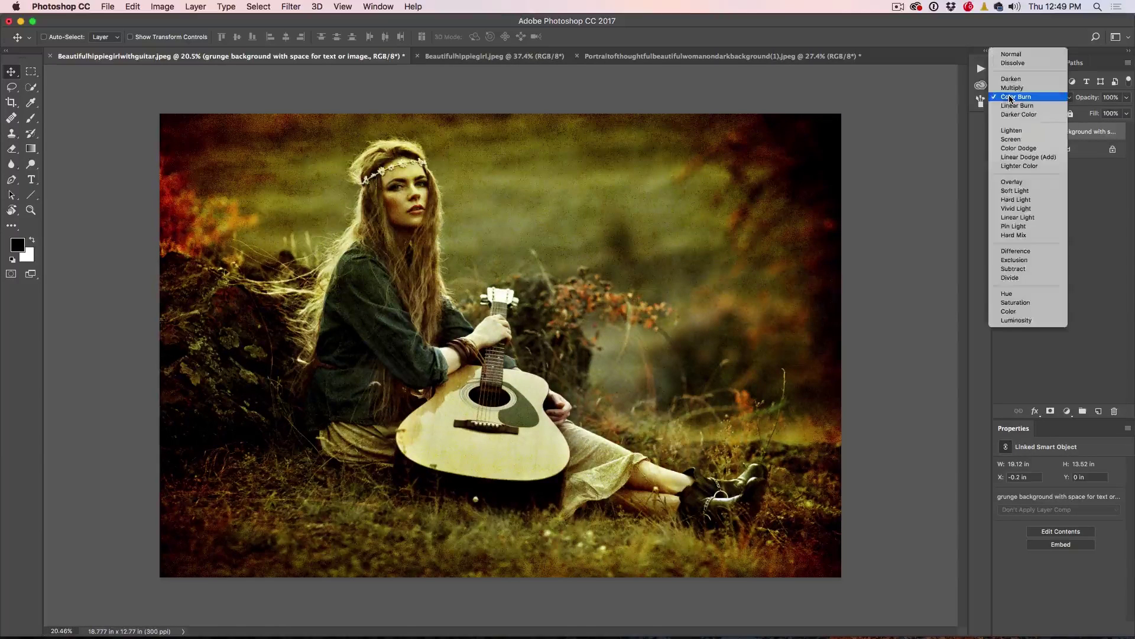
# Try Overlay on the grunge layer, then Screen with opacity lowered to 74%
pyautogui.click(1033, 183)
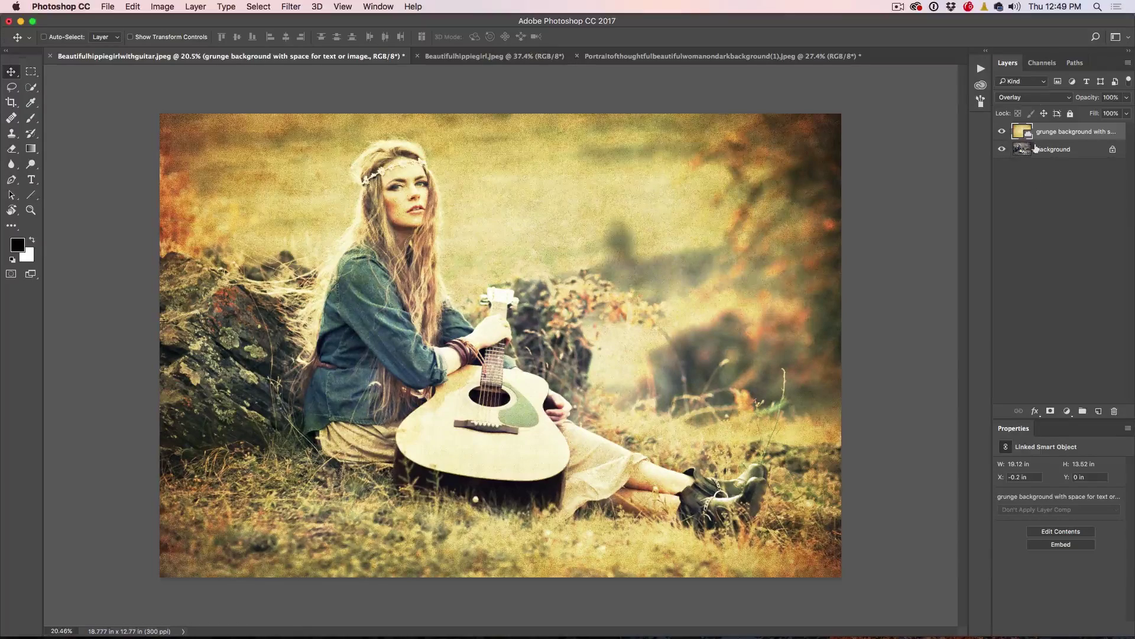
pyautogui.click(1035, 97)
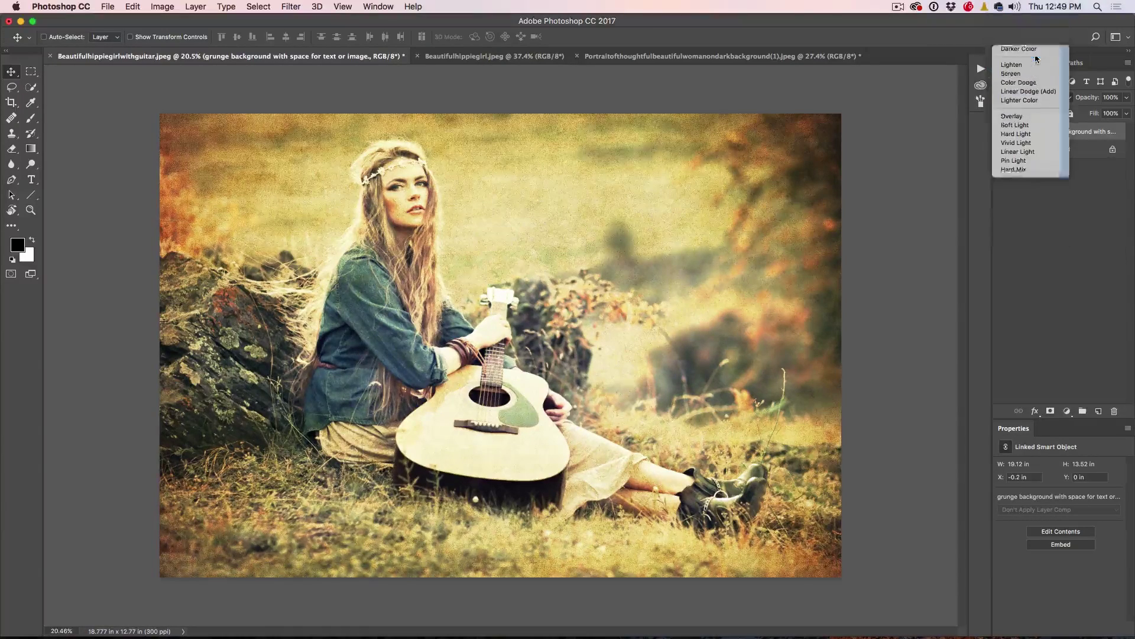
pyautogui.click(1036, 55)
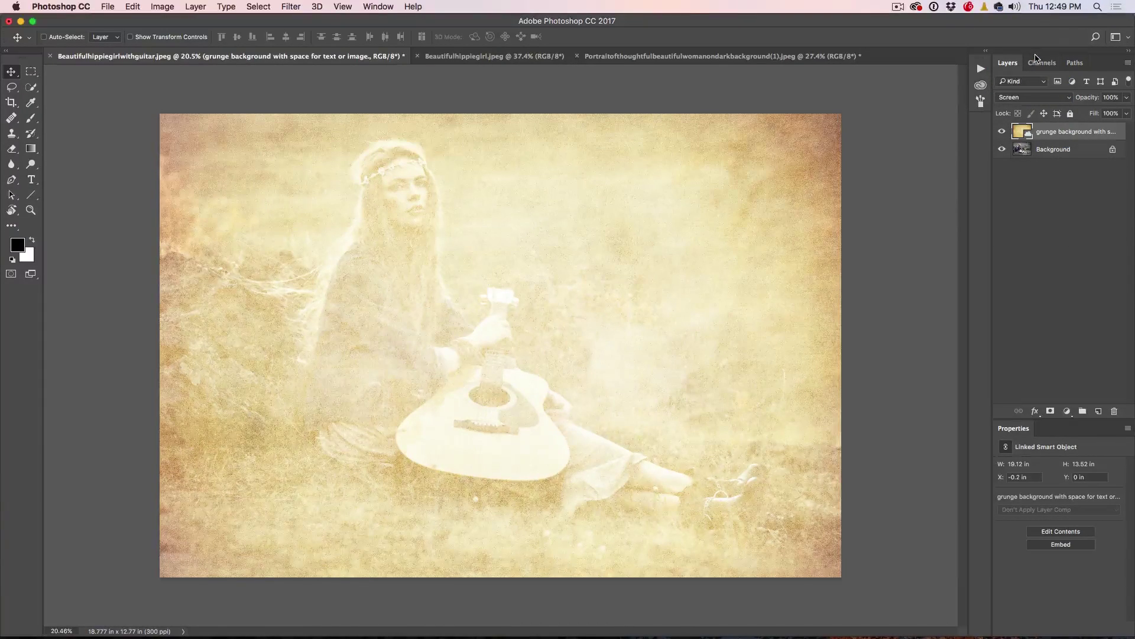
pyautogui.moveTo(1088, 100); pyautogui.dragTo(1072, 97)
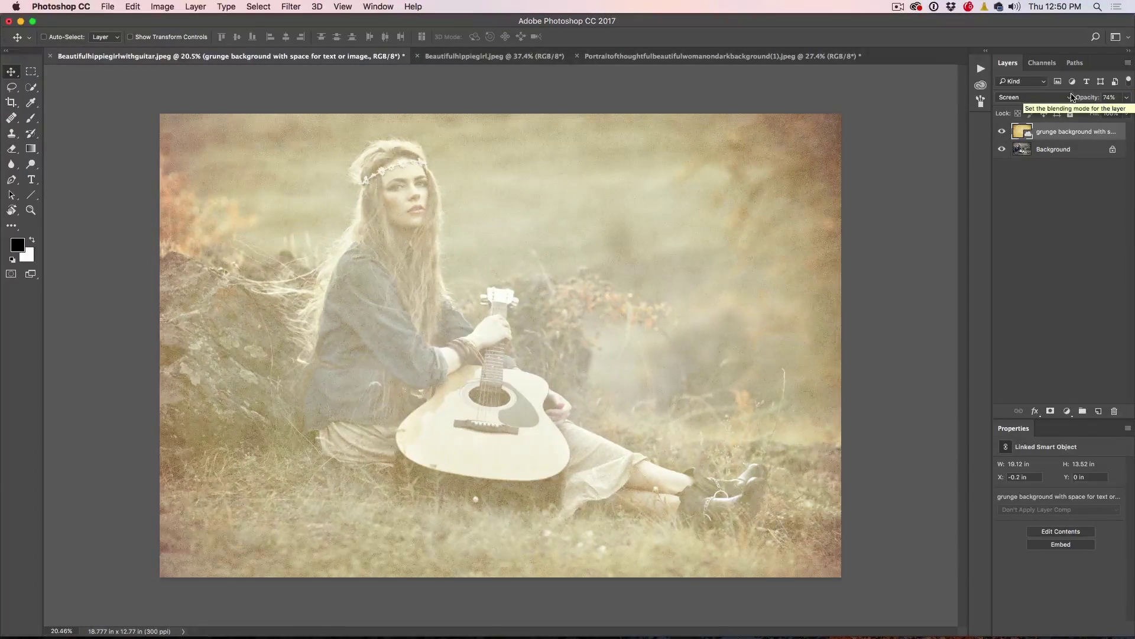
# Try Soft Light with the grunge layer back at 100% opacity, comparing visibility
pyautogui.click(1042, 99)
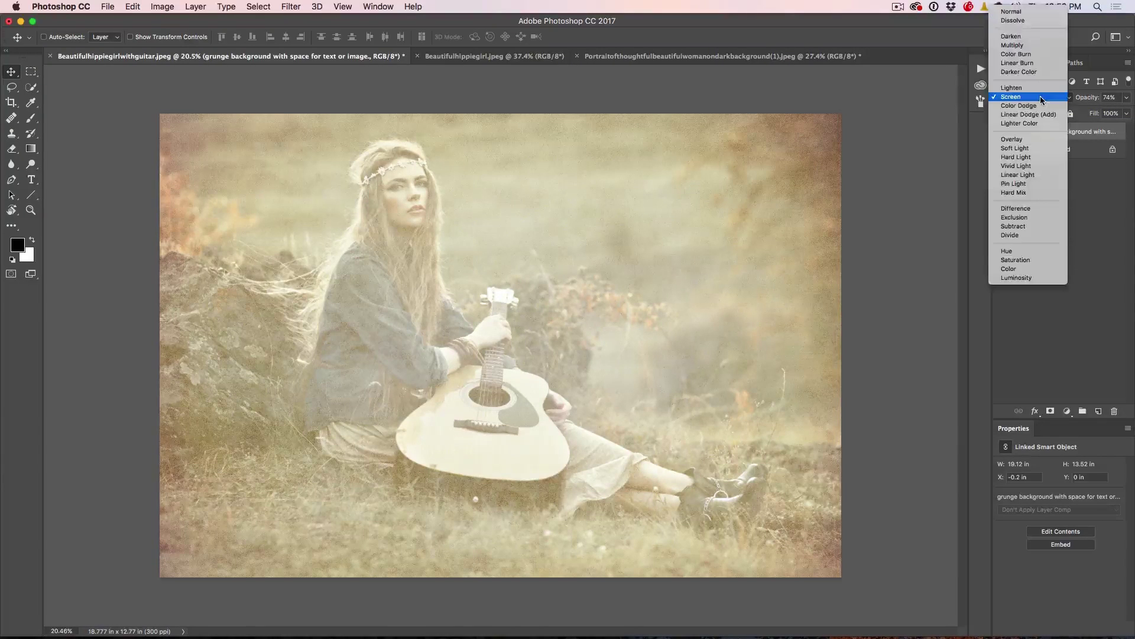
pyautogui.click(1036, 149)
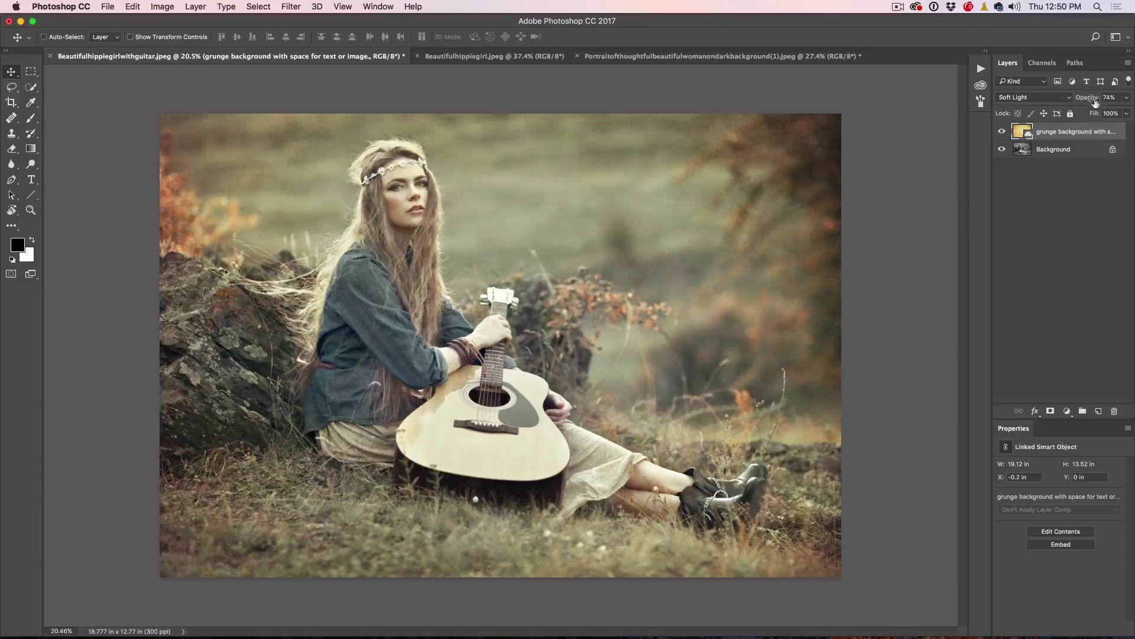
pyautogui.moveTo(1082, 101); pyautogui.dragTo(1099, 100)
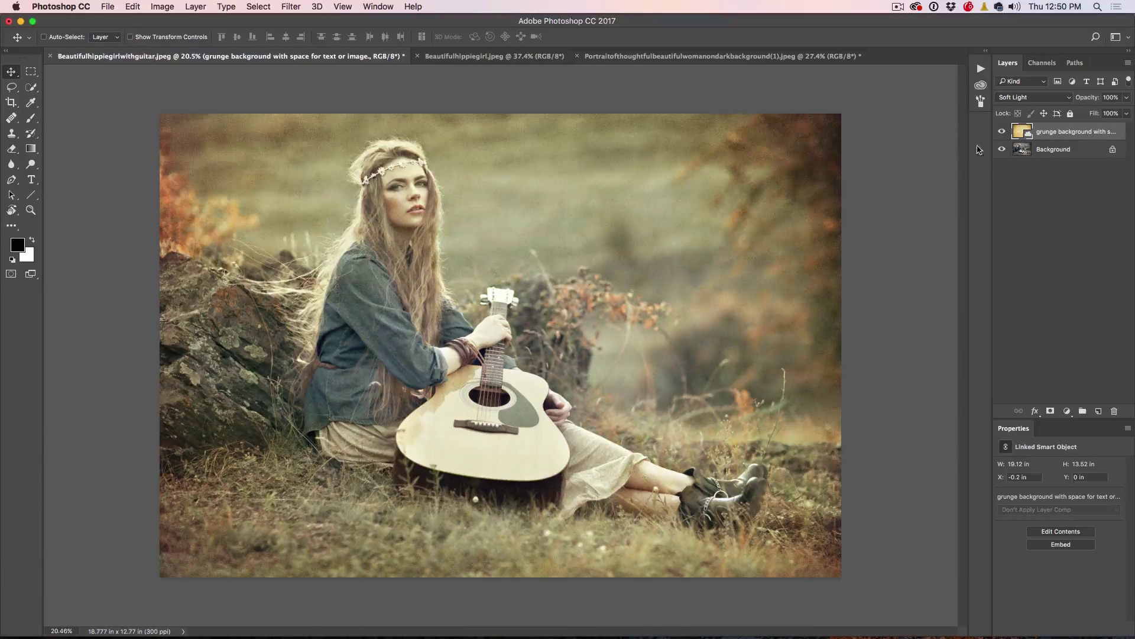
pyautogui.click(1002, 131)
pyautogui.click(1003, 132)
# Settle the grunge layer on Hard Light and switch to Beautifulhippiegirl.jpeg
pyautogui.click(1027, 97)
pyautogui.click(1024, 106)
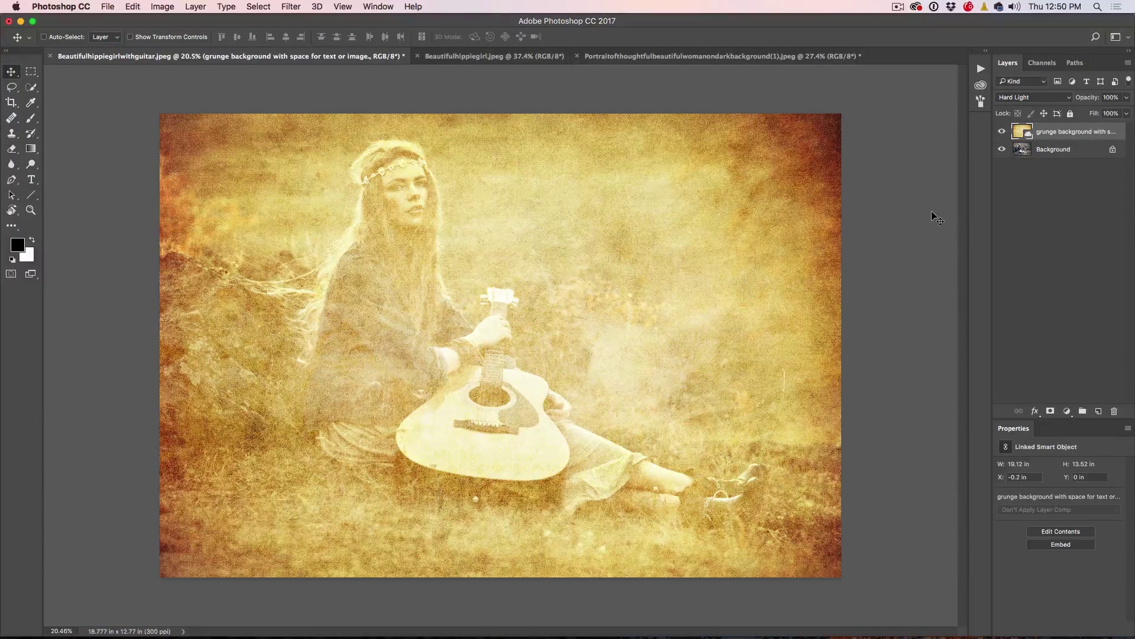
pyautogui.click(495, 56)
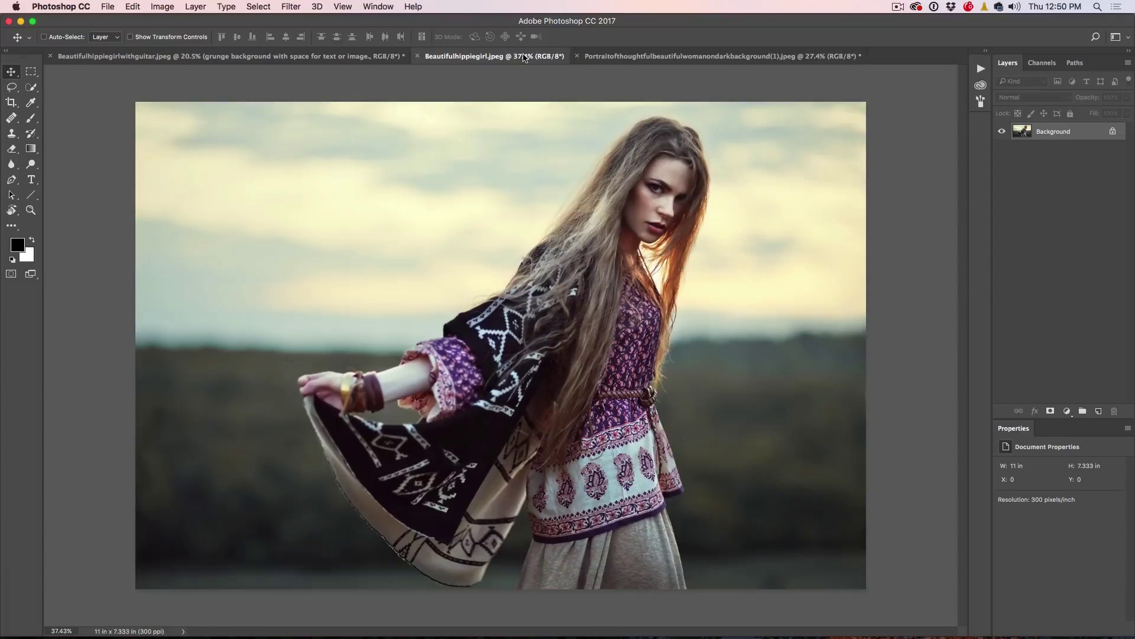
# Search Adobe Stock from the Libraries panel for 'snow texture'
pyautogui.click(980, 86)
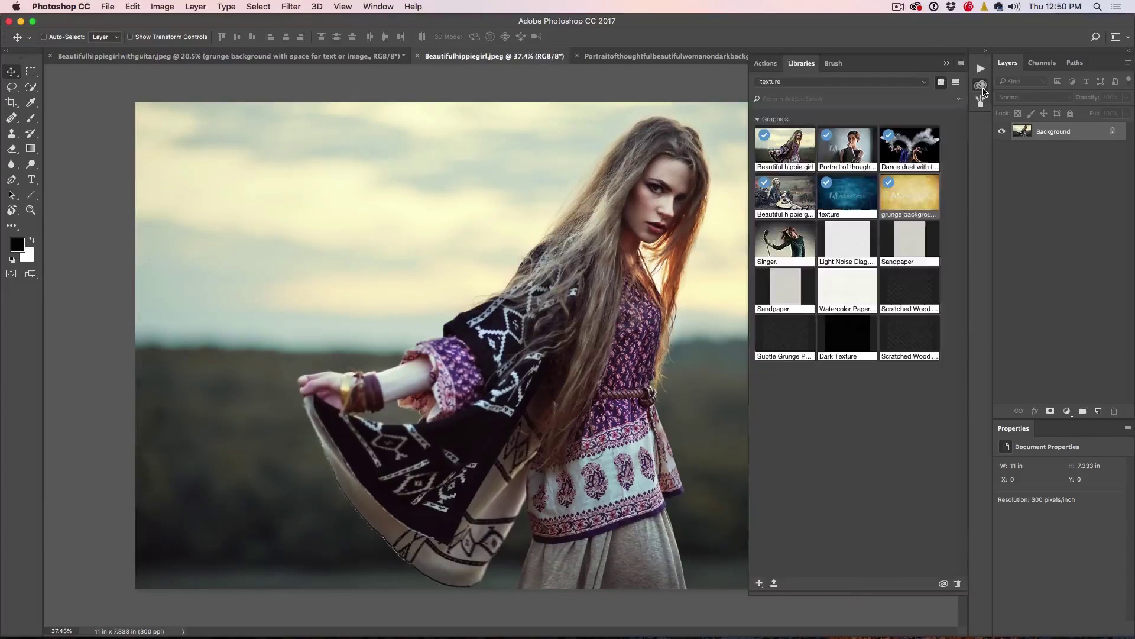
pyautogui.press('w')
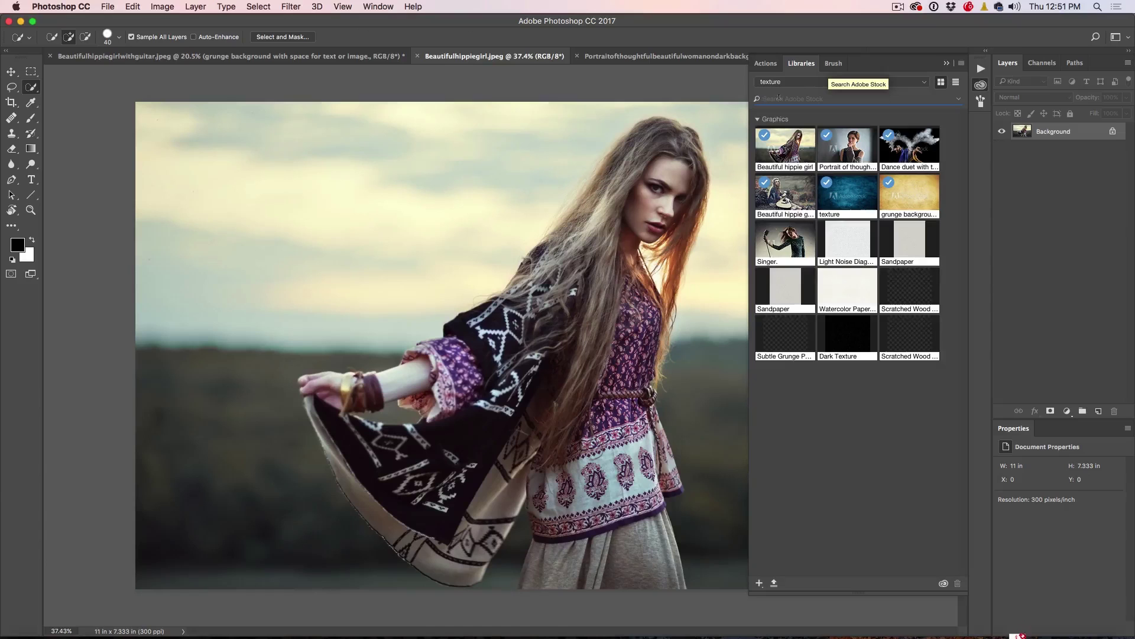
pyautogui.click(780, 99)
pyautogui.write('snow texture')
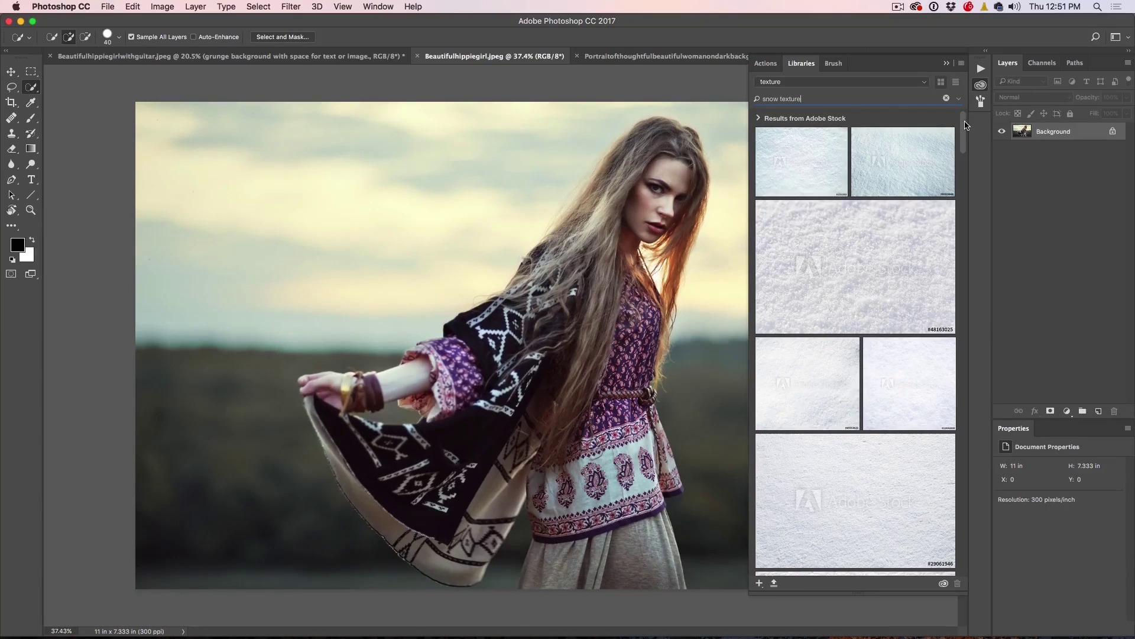
pyautogui.moveTo(966, 125); pyautogui.dragTo(966, 183)
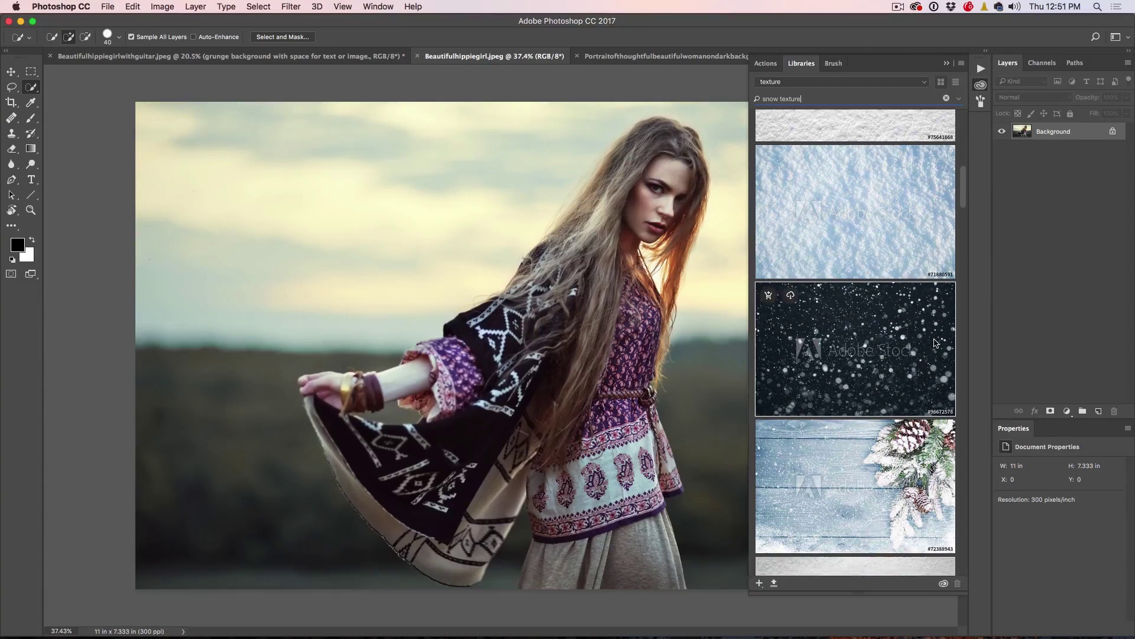
# Place the Snow Falling from Night Sky image over the photo and blend it with Screen
pyautogui.moveTo(882, 343); pyautogui.dragTo(485, 271)
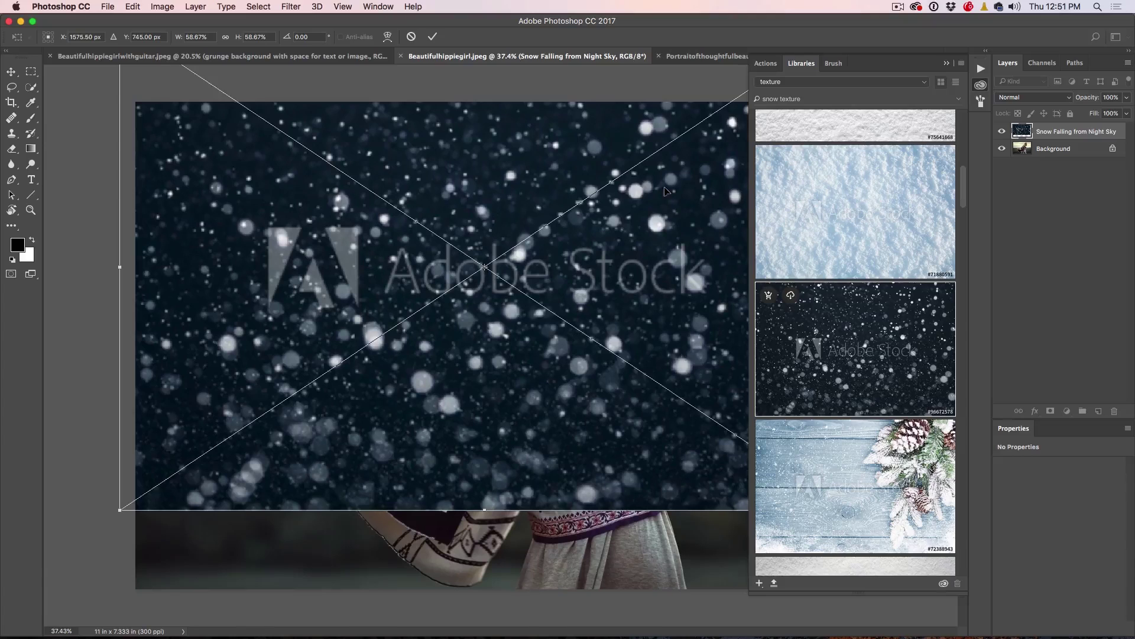
pyautogui.click(946, 64)
pyautogui.moveTo(646, 259)
pyautogui.mouseDown()
pyautogui.moveTo(646, 336)
pyautogui.moveTo(597, 315)
pyautogui.moveTo(607, 316)
pyautogui.mouseUp()
pyautogui.press('Return')
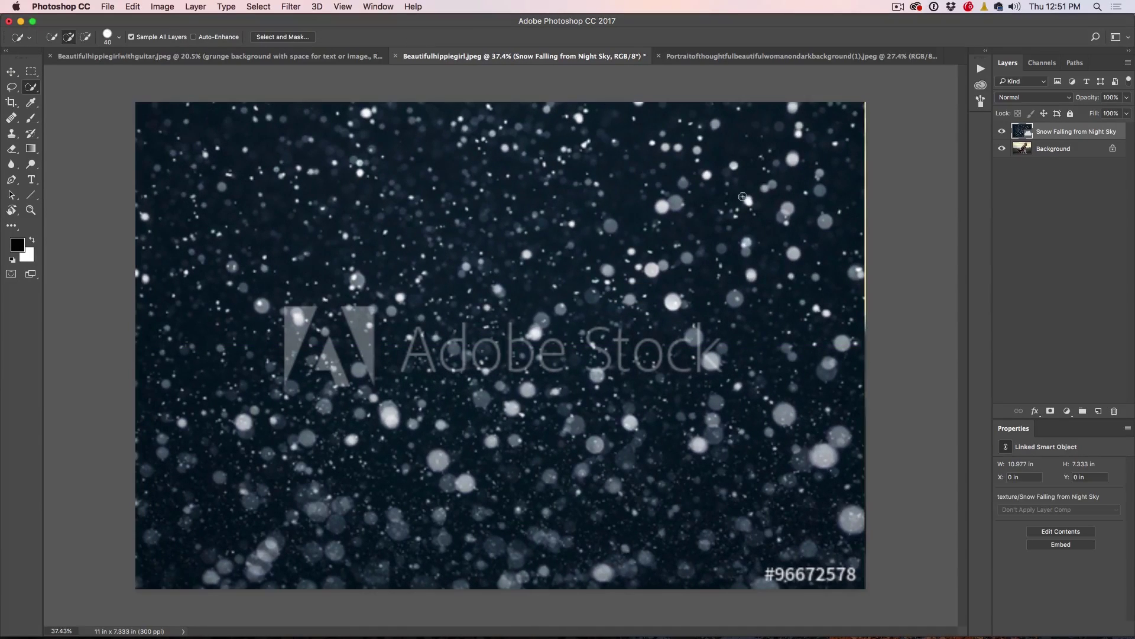
pyautogui.click(1024, 99)
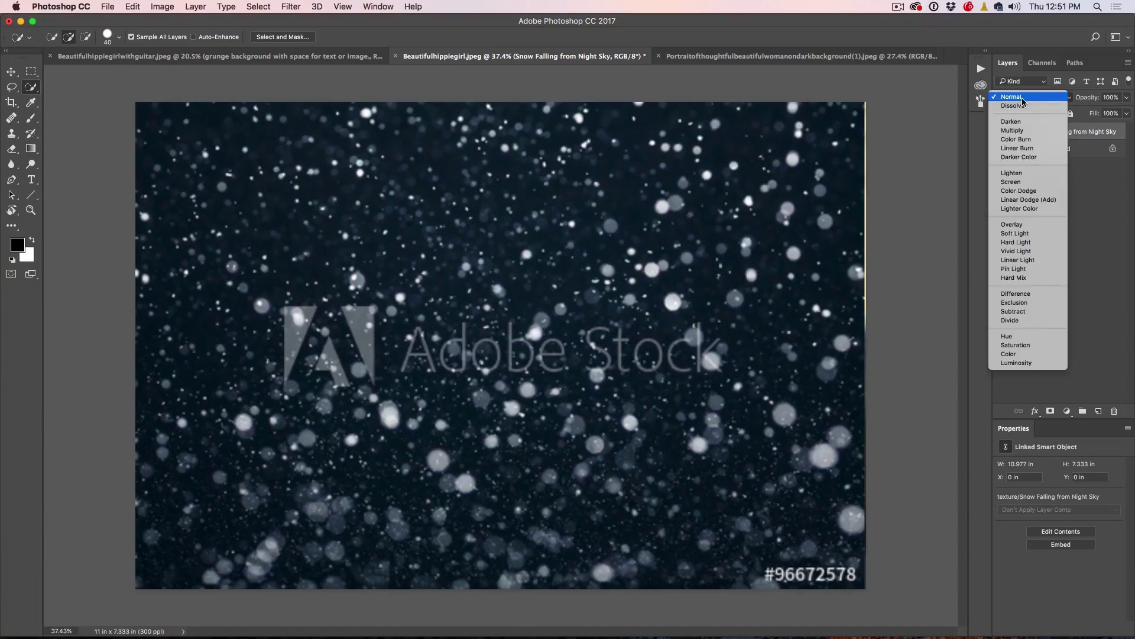
pyautogui.click(1025, 183)
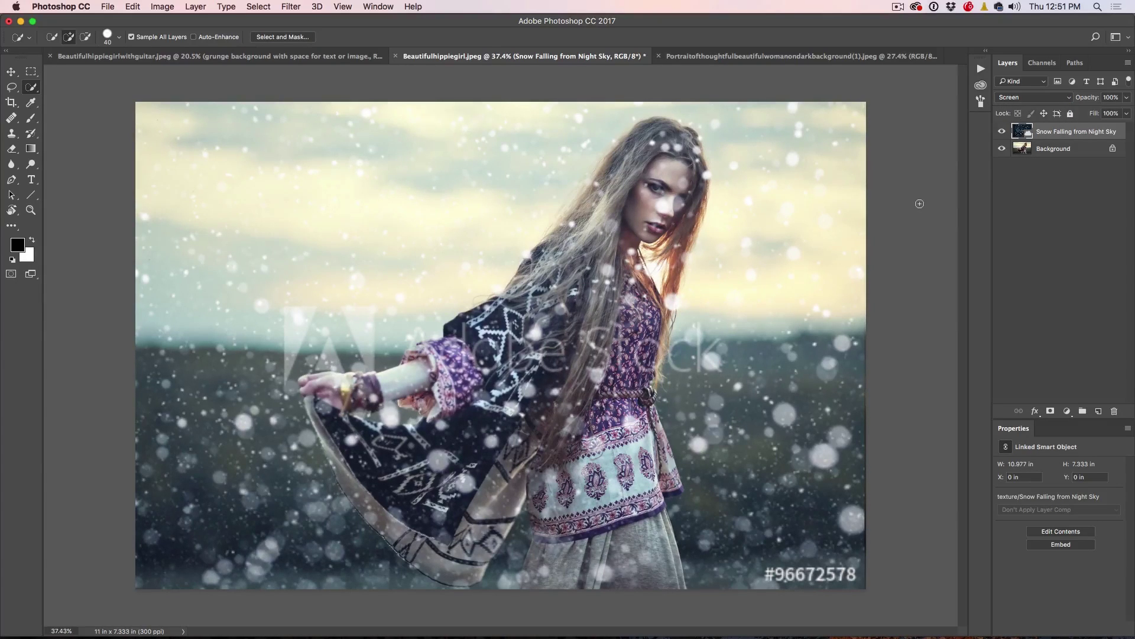
pyautogui.click(979, 86)
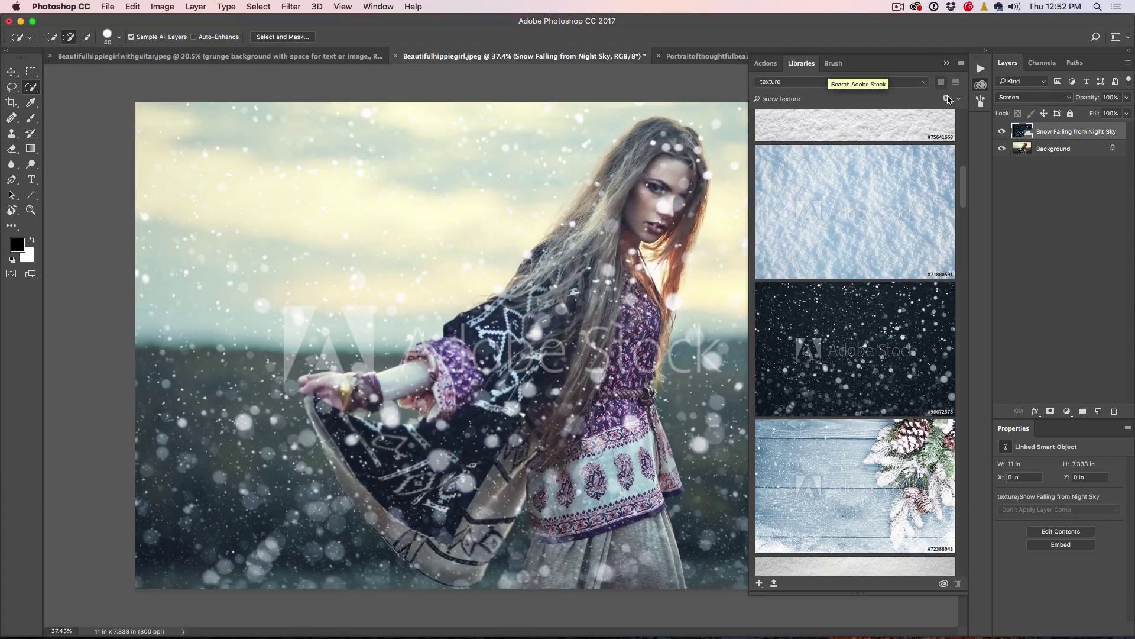
# License the Snow Falling from Night Sky image so its watermark is removed
pyautogui.click(946, 98)
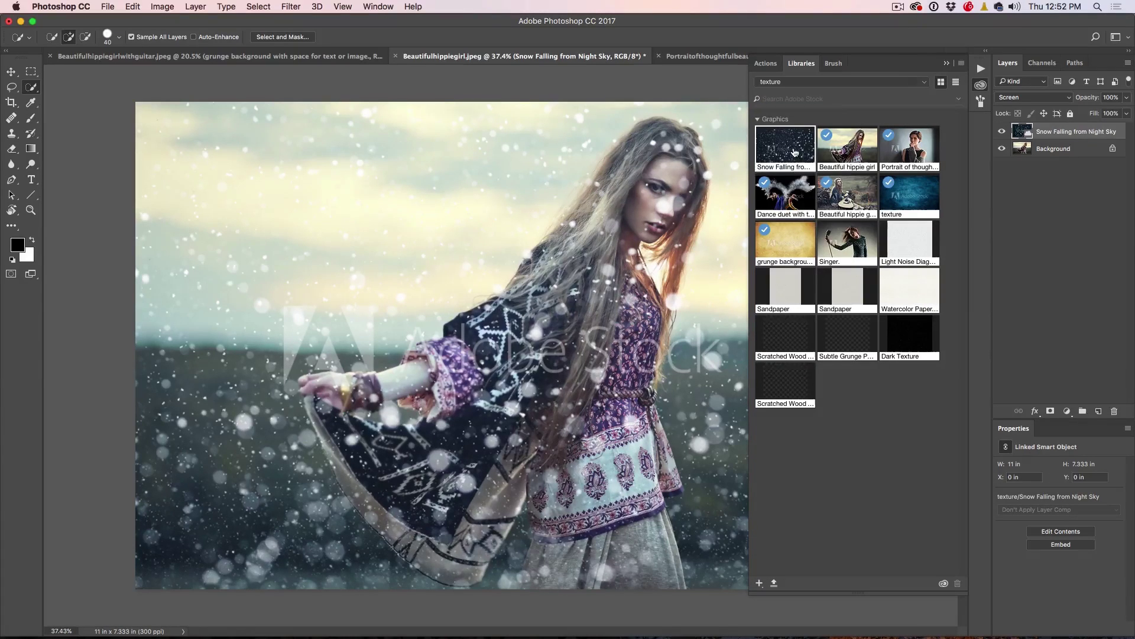
pyautogui.rightClick(791, 145)
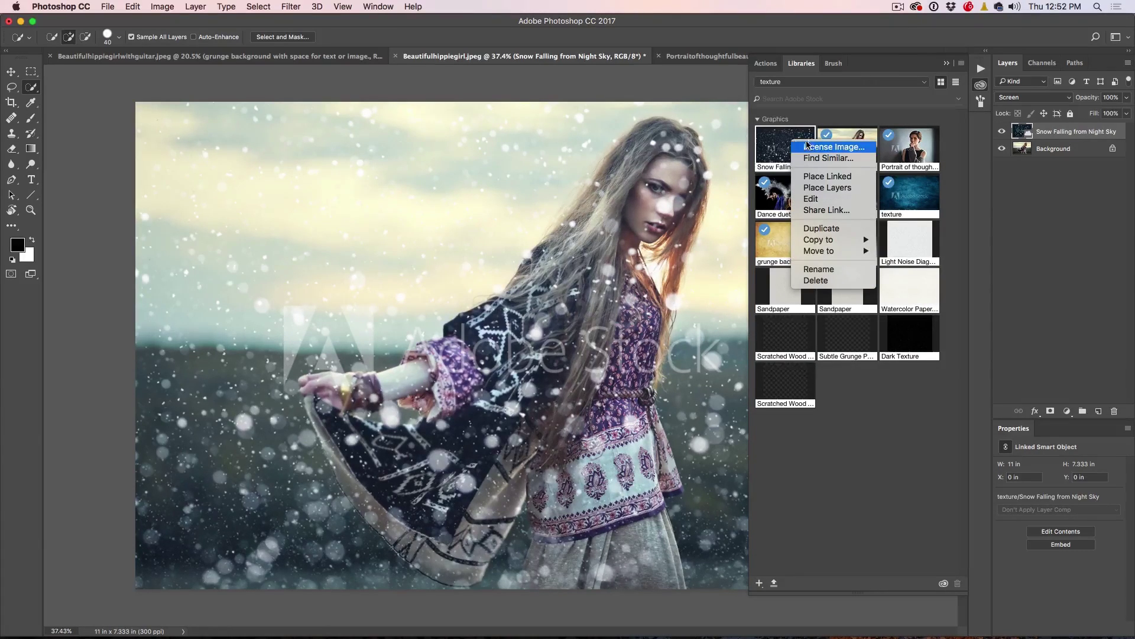
pyautogui.click(810, 146)
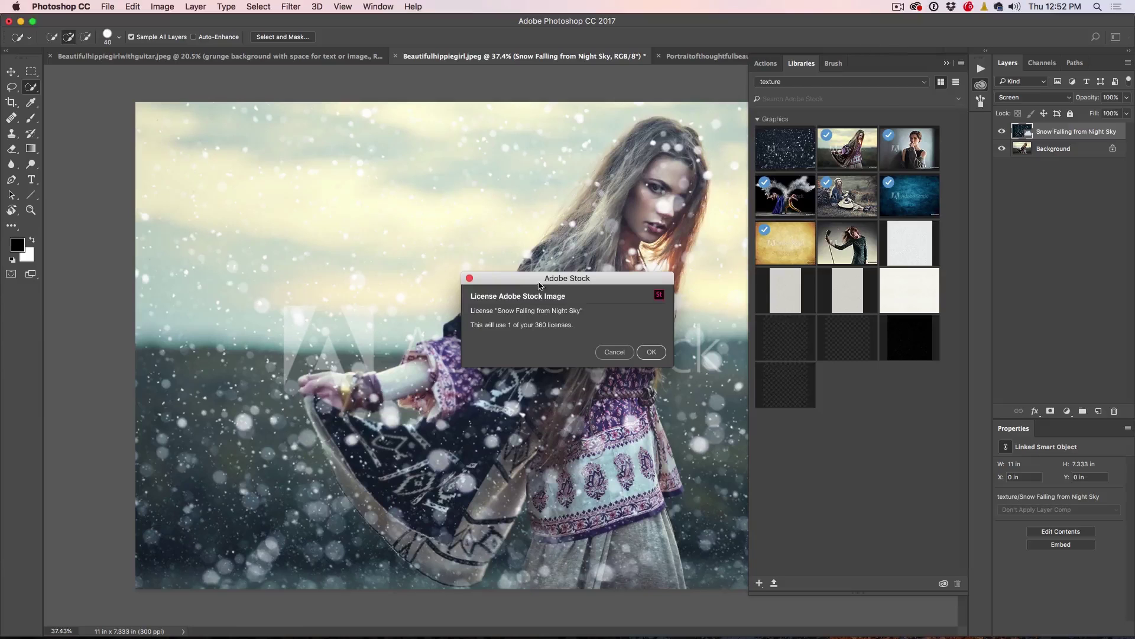
pyautogui.click(650, 352)
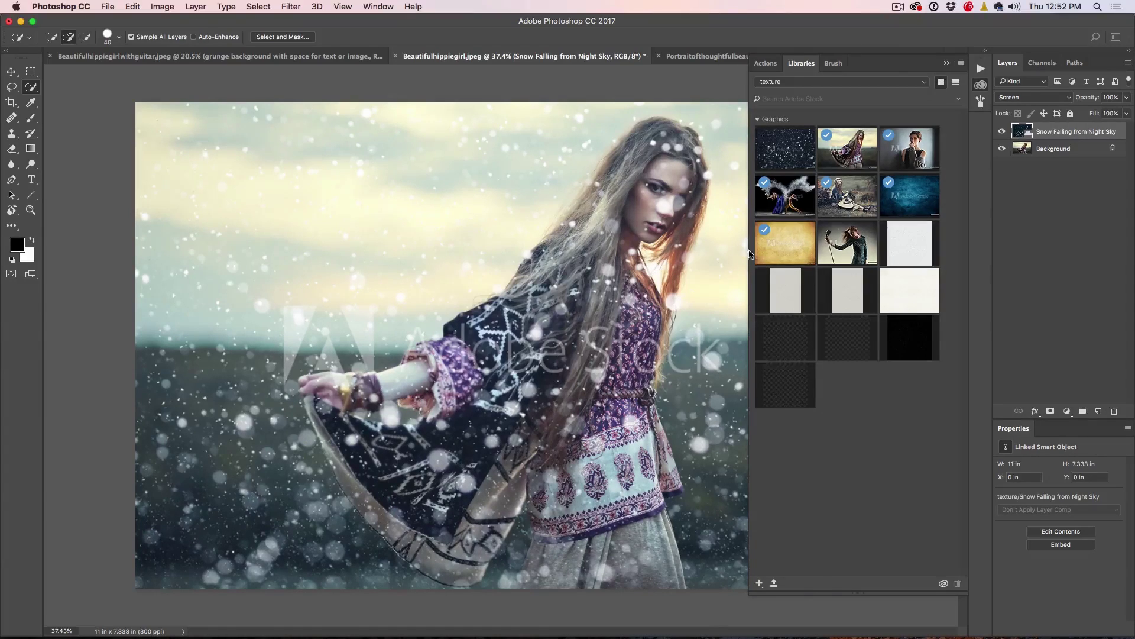
pyautogui.press('v')
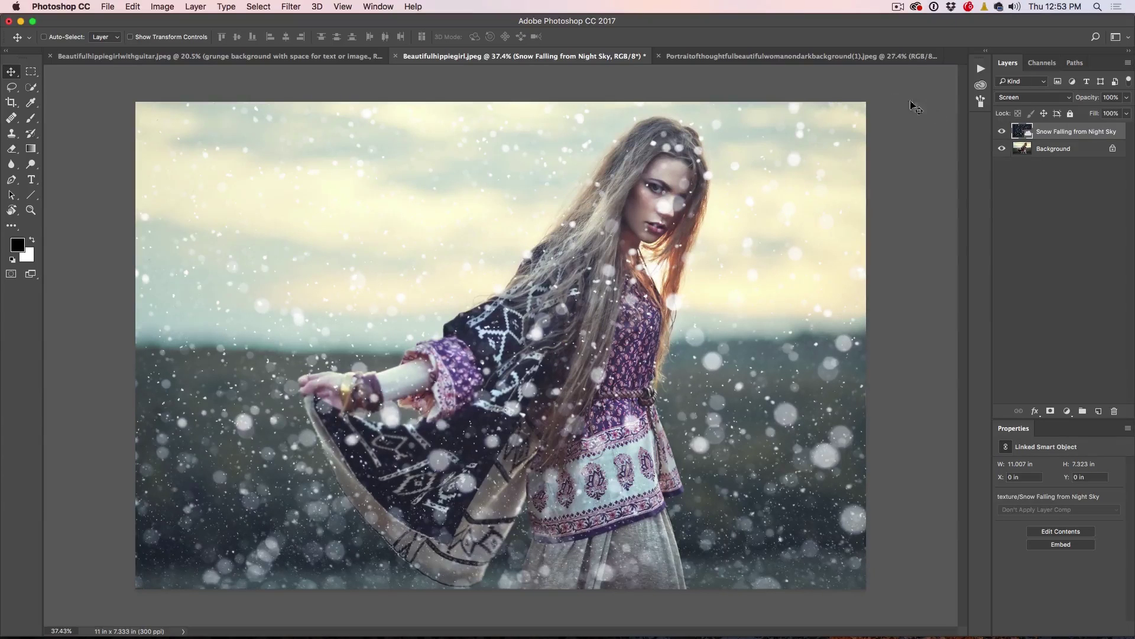
# Compare the snow layer on and off, then switch to the short-haired woman's portrait
pyautogui.click(1002, 131)
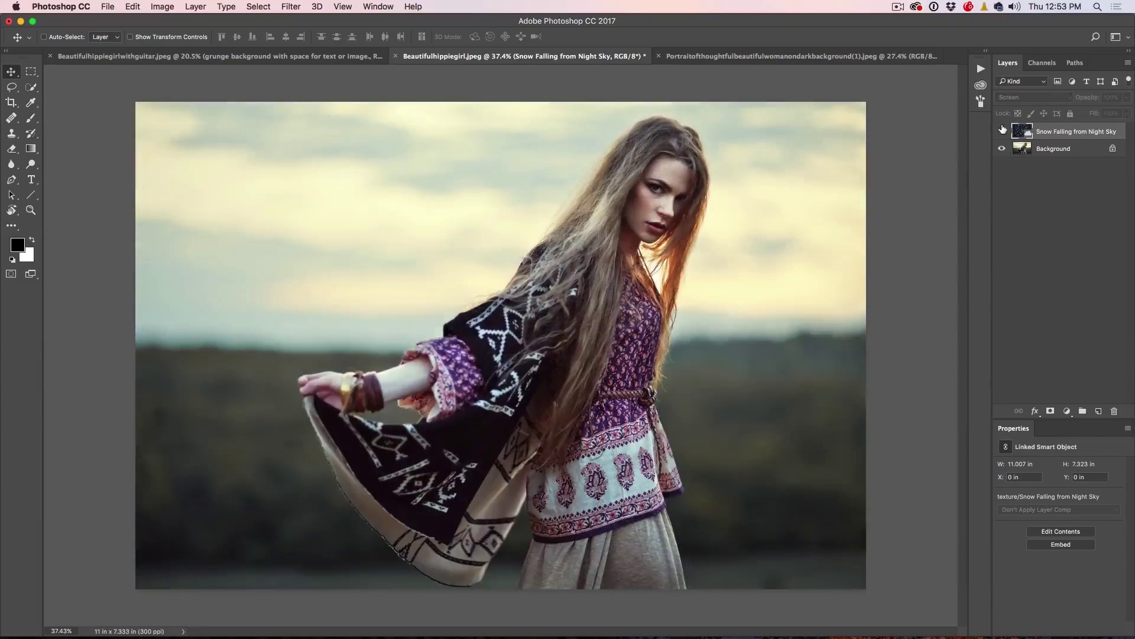
pyautogui.click(1002, 131)
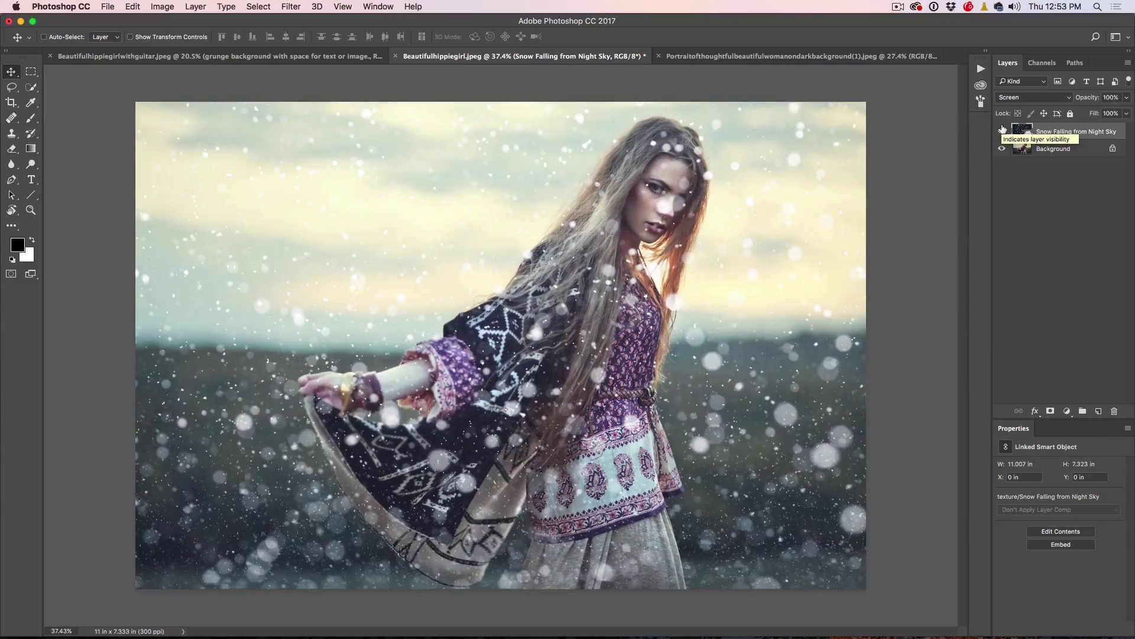
pyautogui.click(766, 57)
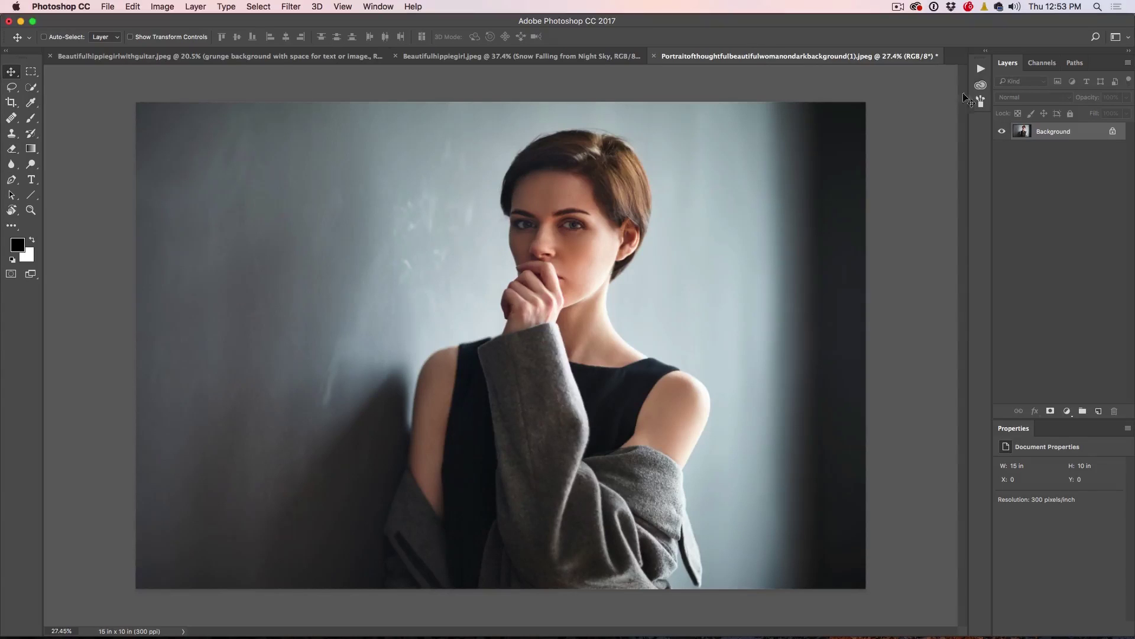
# Place the blue texture over the portrait, scale it to fill, Screen-blend it, and add a mask
pyautogui.click(981, 85)
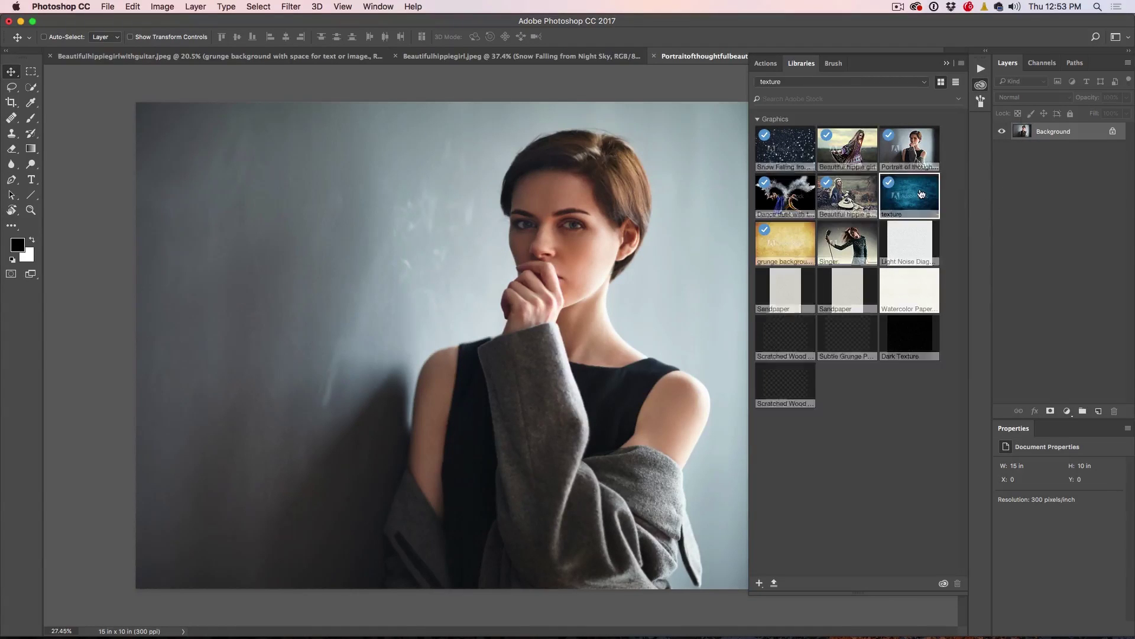
pyautogui.moveTo(885, 196); pyautogui.dragTo(378, 260)
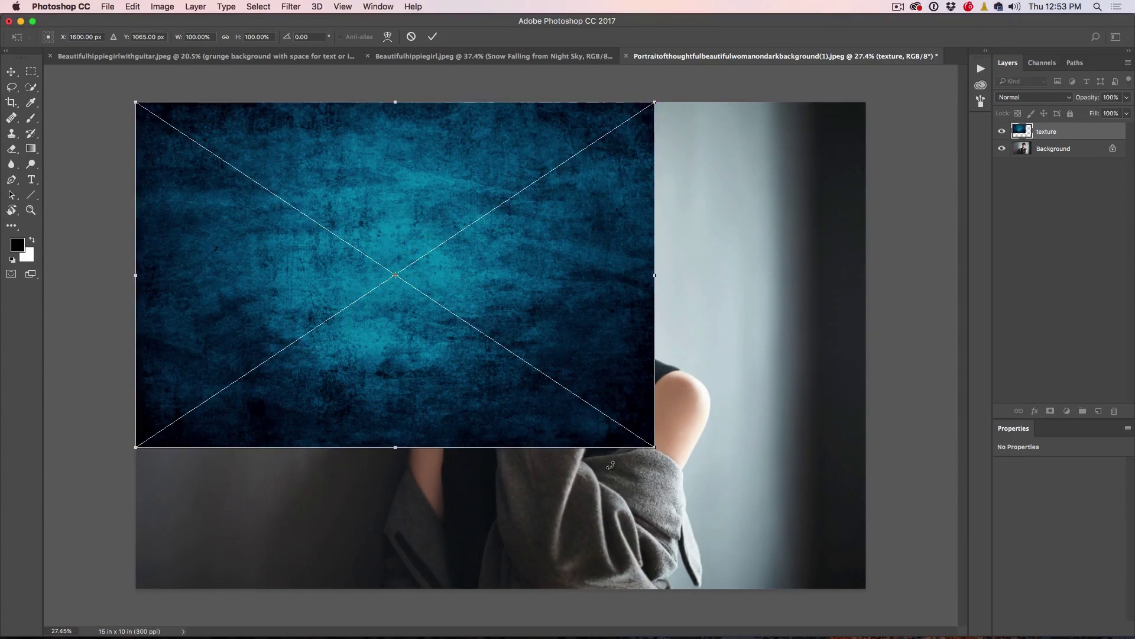
pyautogui.moveTo(655, 448); pyautogui.dragTo(879, 587)
pyautogui.press('Return')
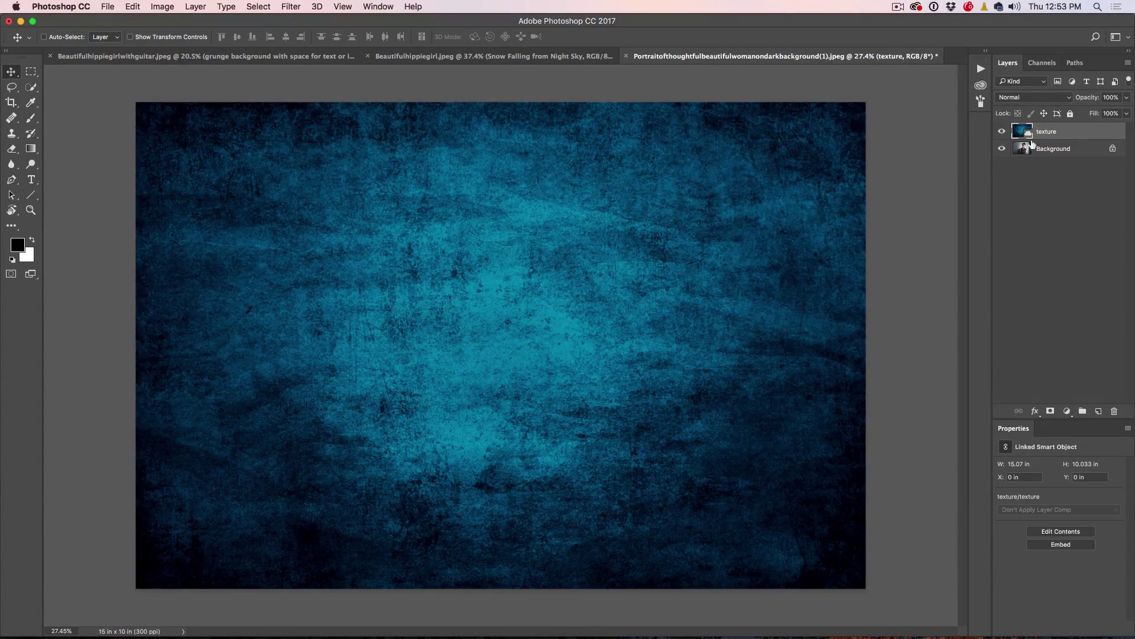
pyautogui.click(1027, 100)
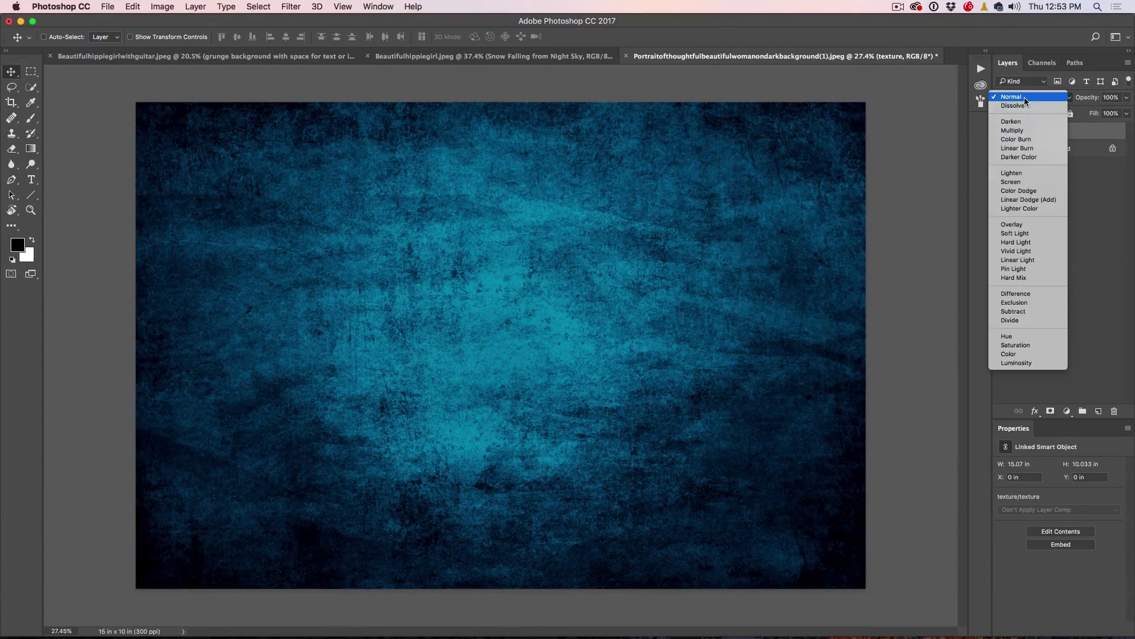
pyautogui.click(1026, 182)
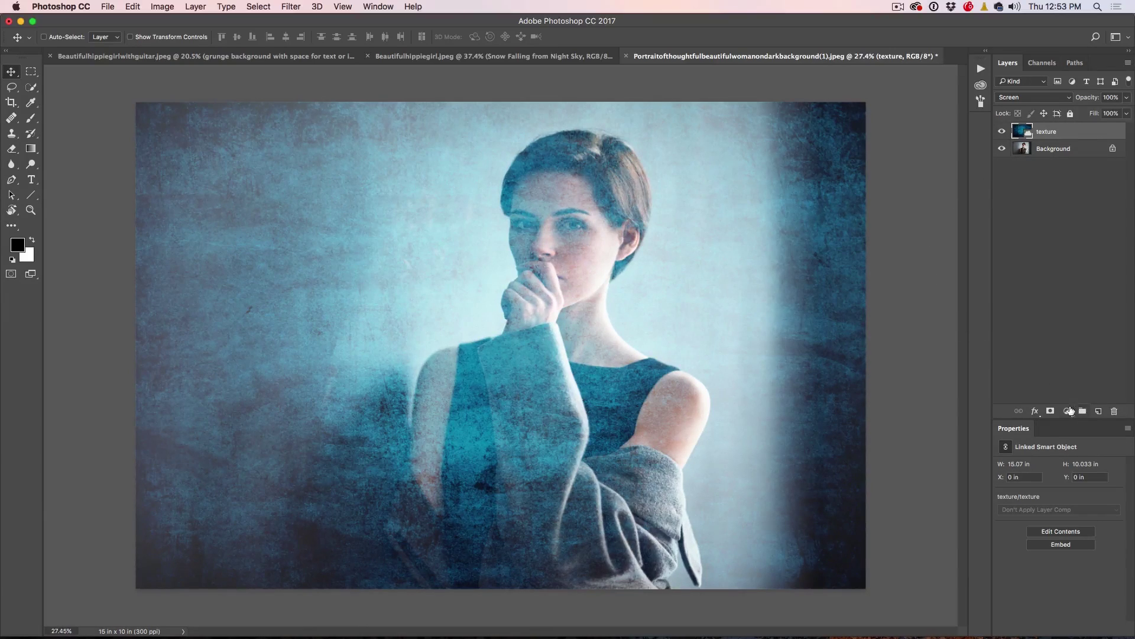
pyautogui.click(1050, 410)
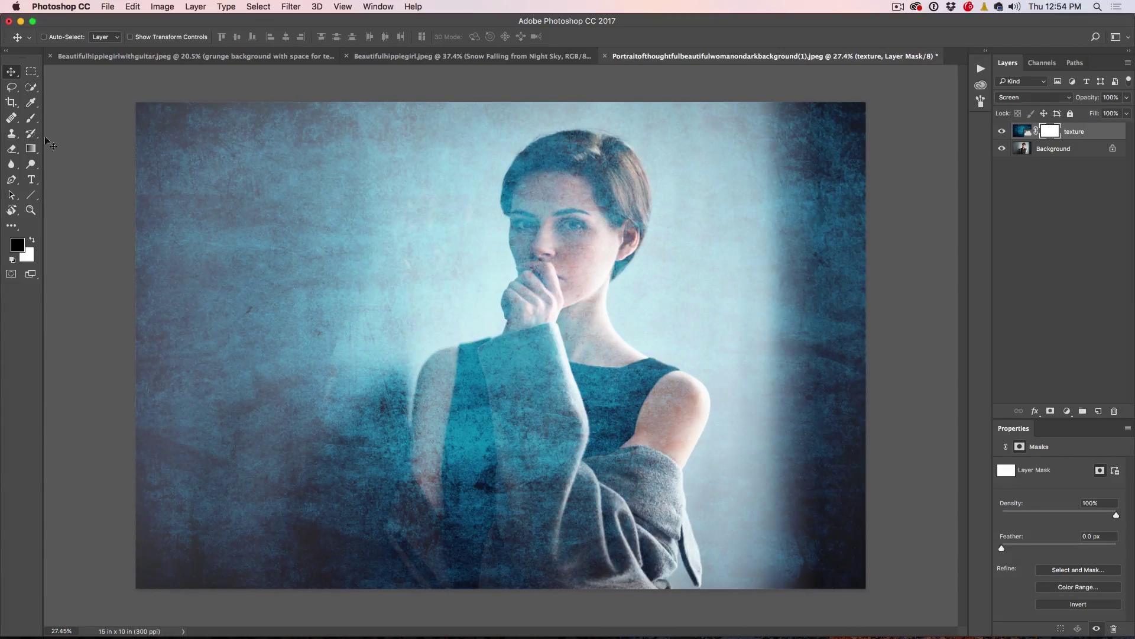
# Paint black on the mask with a 1200 px soft brush at 50% over the face and left arm
pyautogui.click(33, 118)
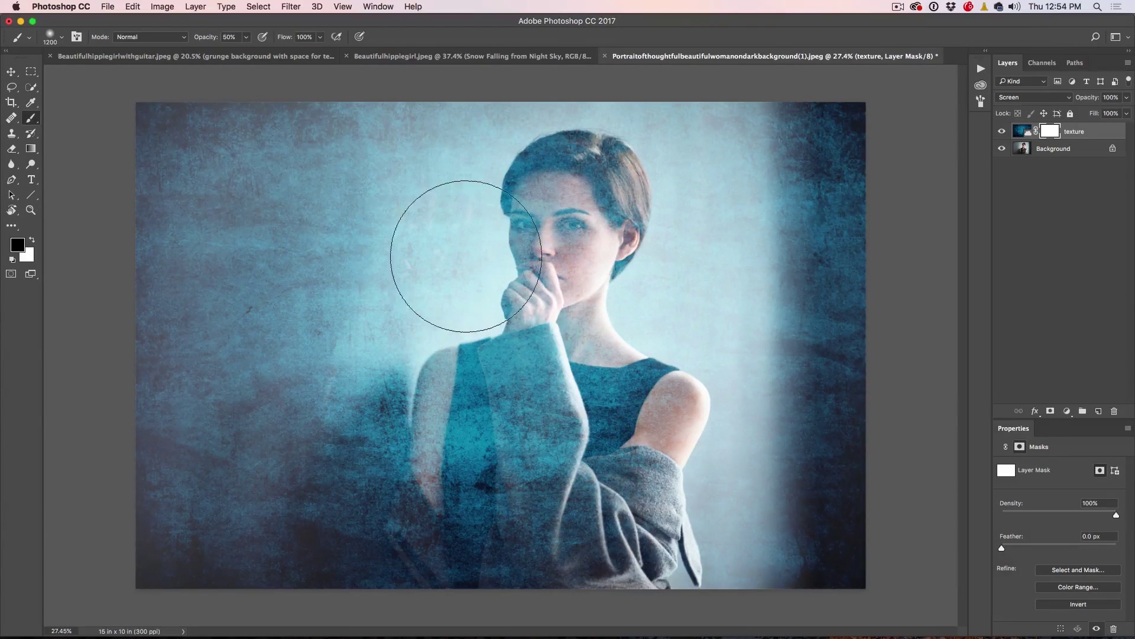
pyautogui.click(61, 37)
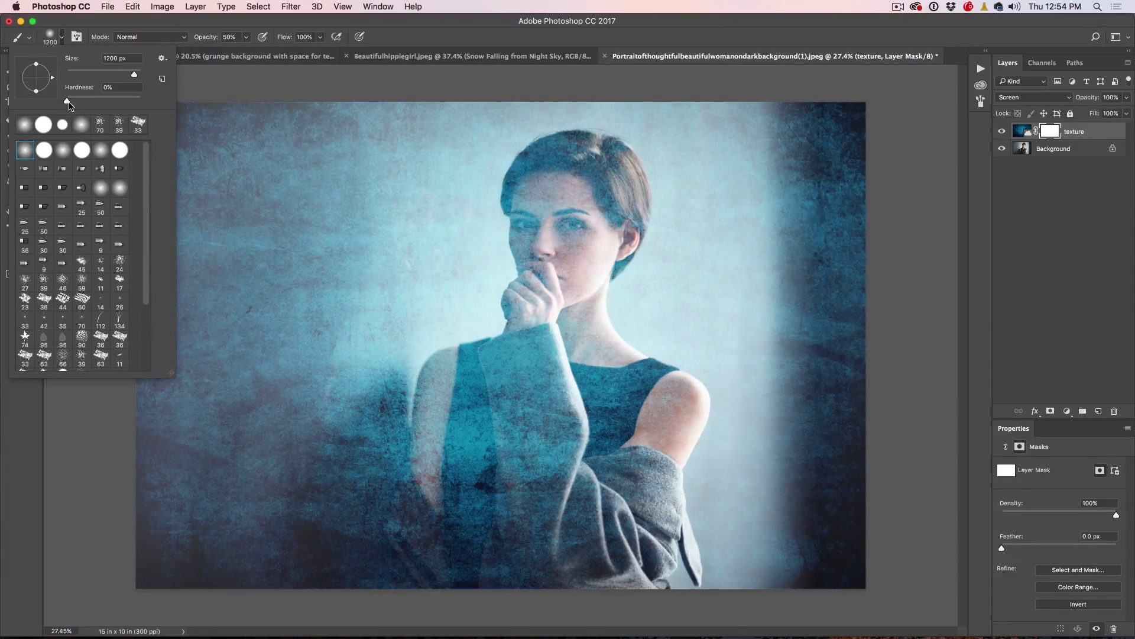
pyautogui.click(247, 39)
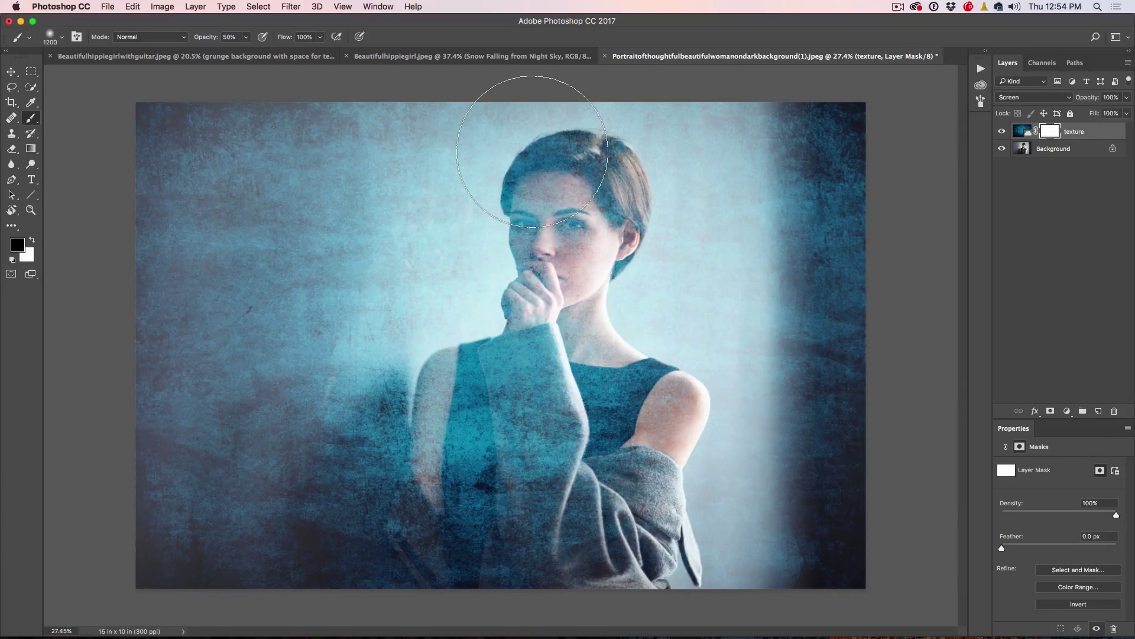
pyautogui.moveTo(532, 155)
pyautogui.mouseDown()
pyautogui.moveTo(553, 254)
pyautogui.moveTo(521, 342)
pyautogui.moveTo(459, 427)
pyautogui.moveTo(664, 380)
pyautogui.moveTo(577, 201)
pyautogui.moveTo(532, 266)
pyautogui.moveTo(431, 325)
pyautogui.moveTo(535, 165)
pyautogui.moveTo(815, 509)
pyautogui.mouseUp()
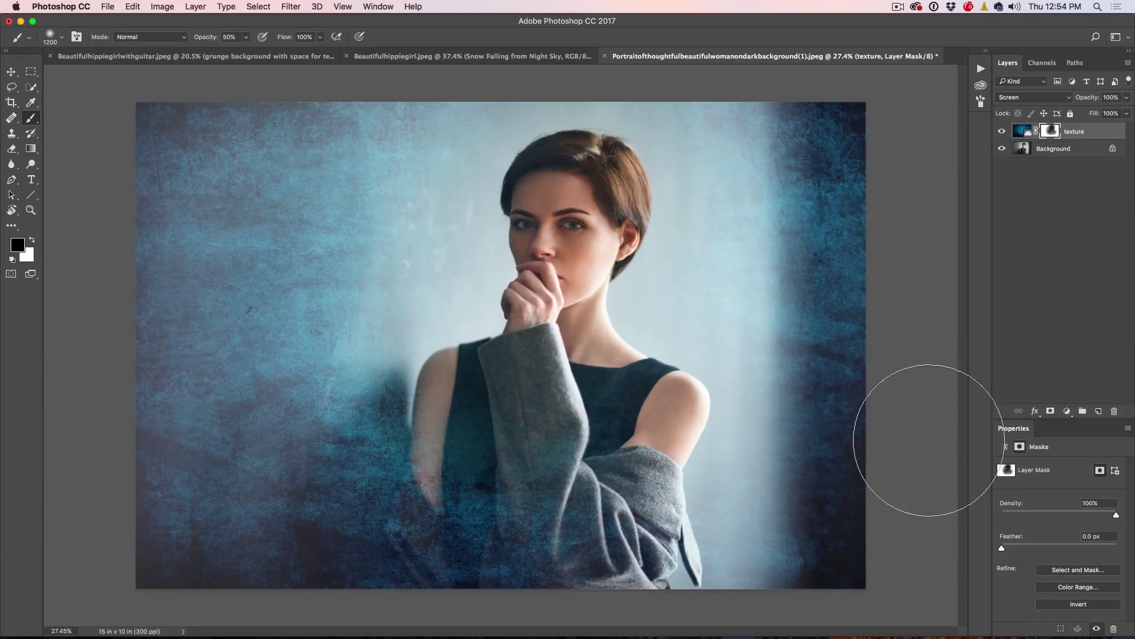
pyautogui.click(1003, 132)
pyautogui.click(1002, 131)
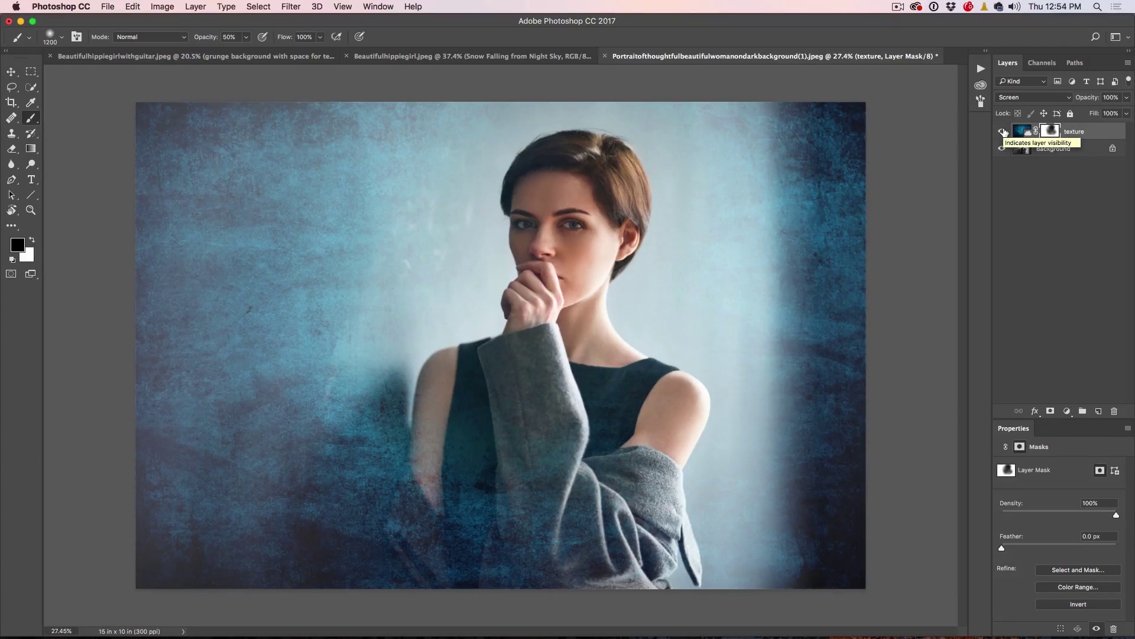
# Delete the texture's layer mask and try Overlay blending
pyautogui.rightClick(1051, 139)
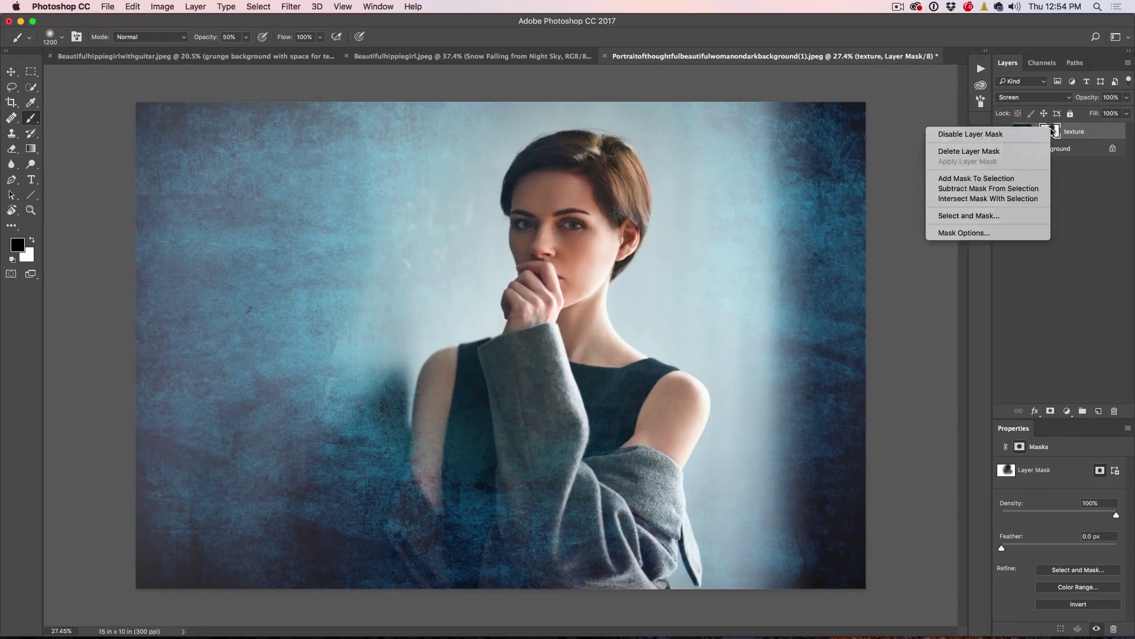
pyautogui.click(1020, 152)
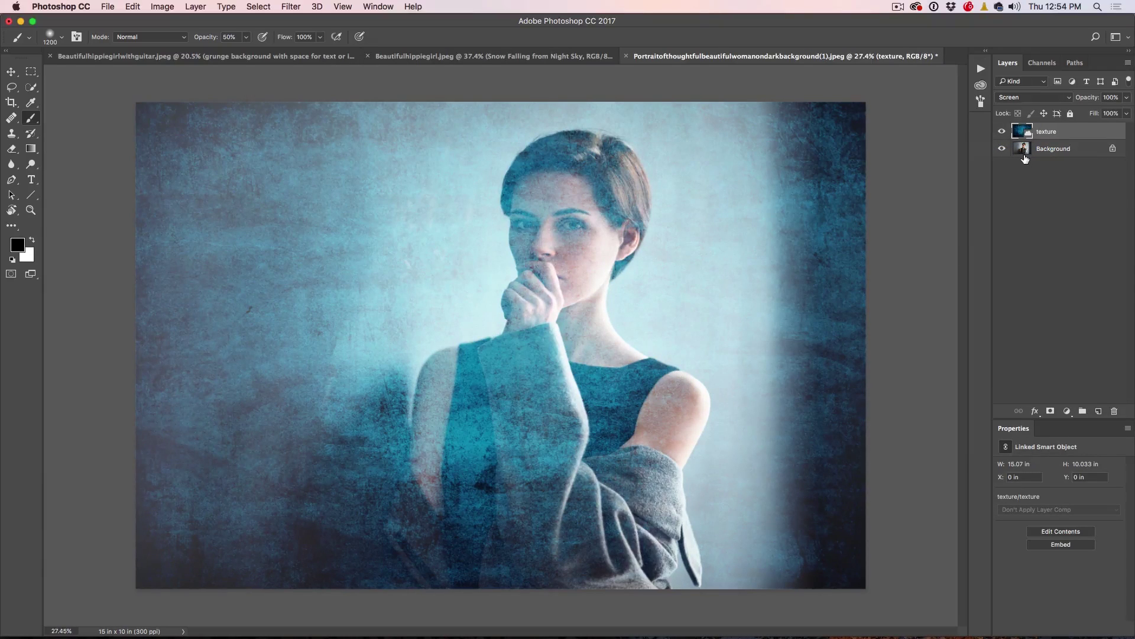
pyautogui.click(1033, 100)
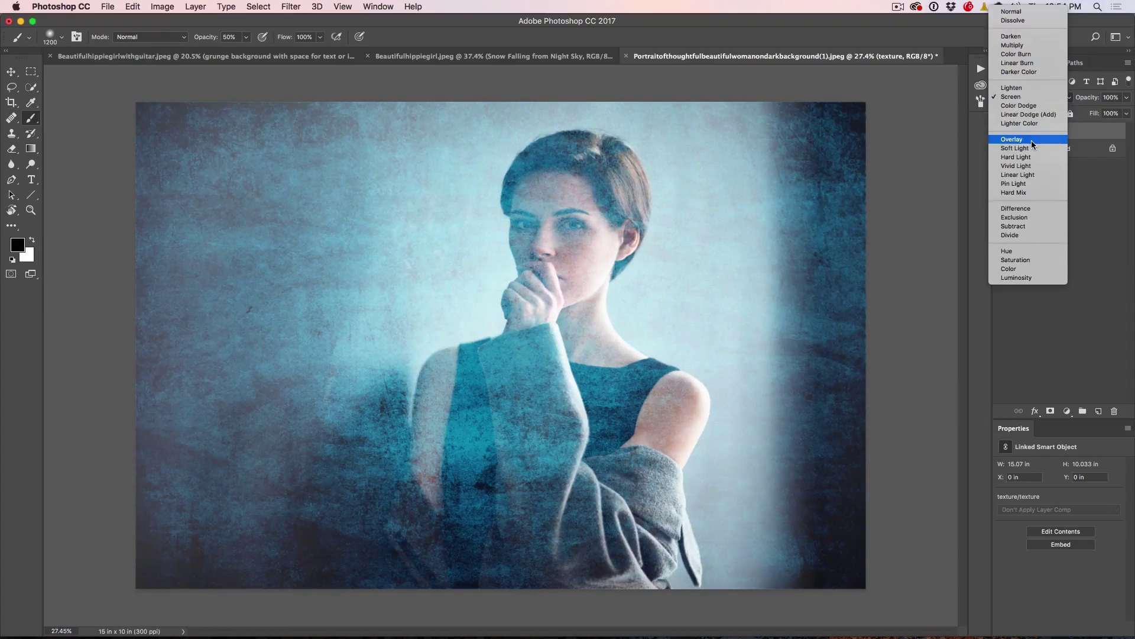
pyautogui.click(1014, 139)
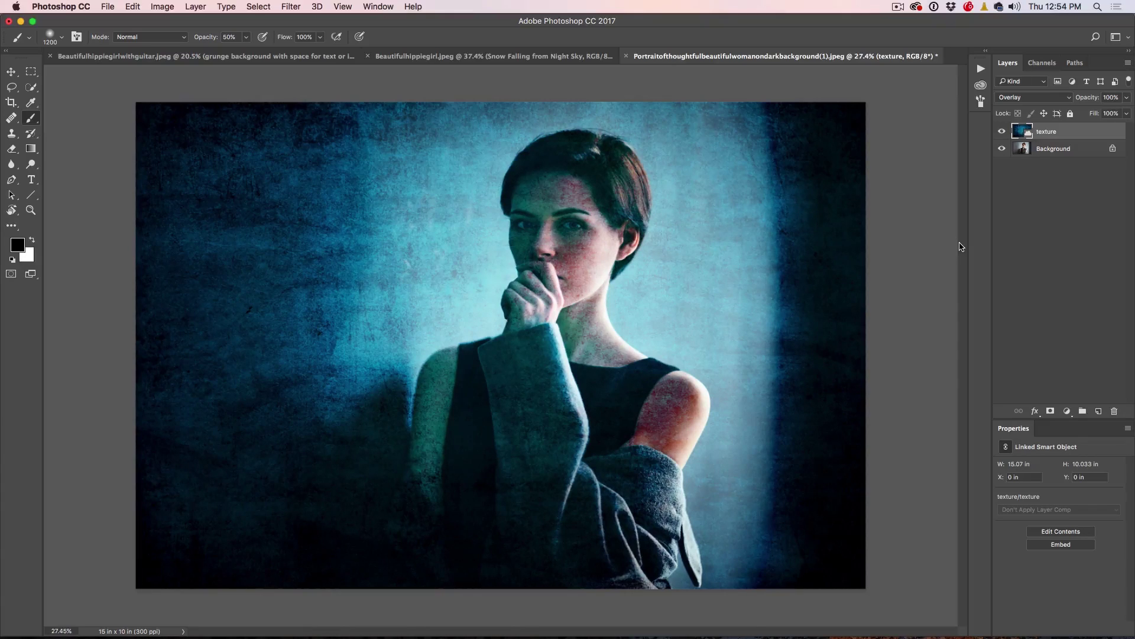
# Try Soft Light, then settle the blue texture on Hard Light
pyautogui.click(1031, 103)
pyautogui.click(1031, 105)
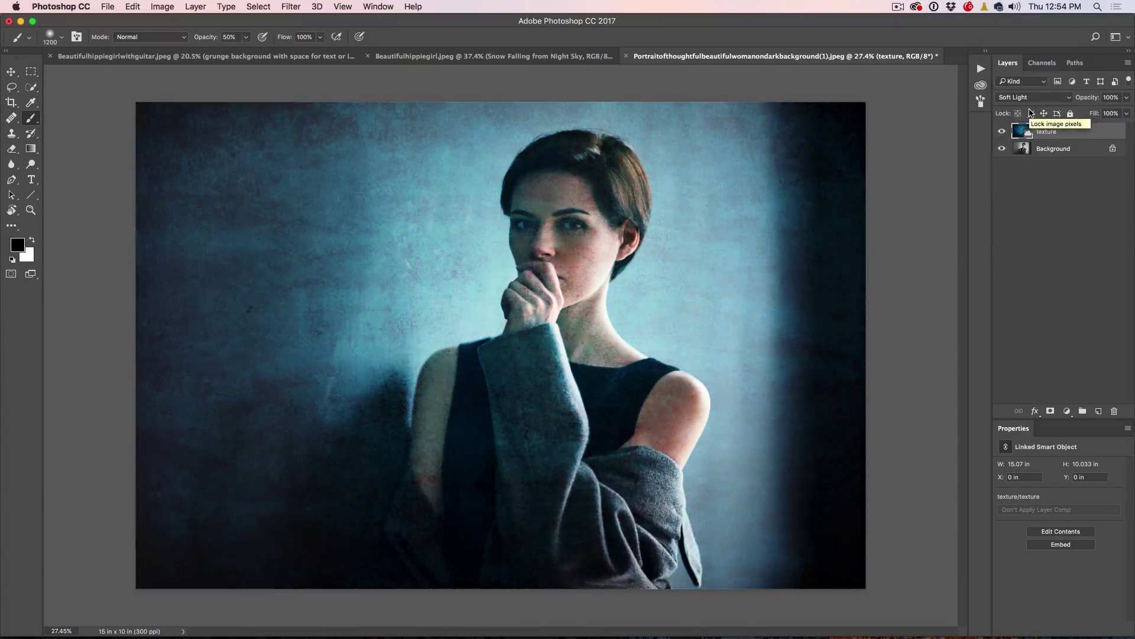
pyautogui.click(1031, 104)
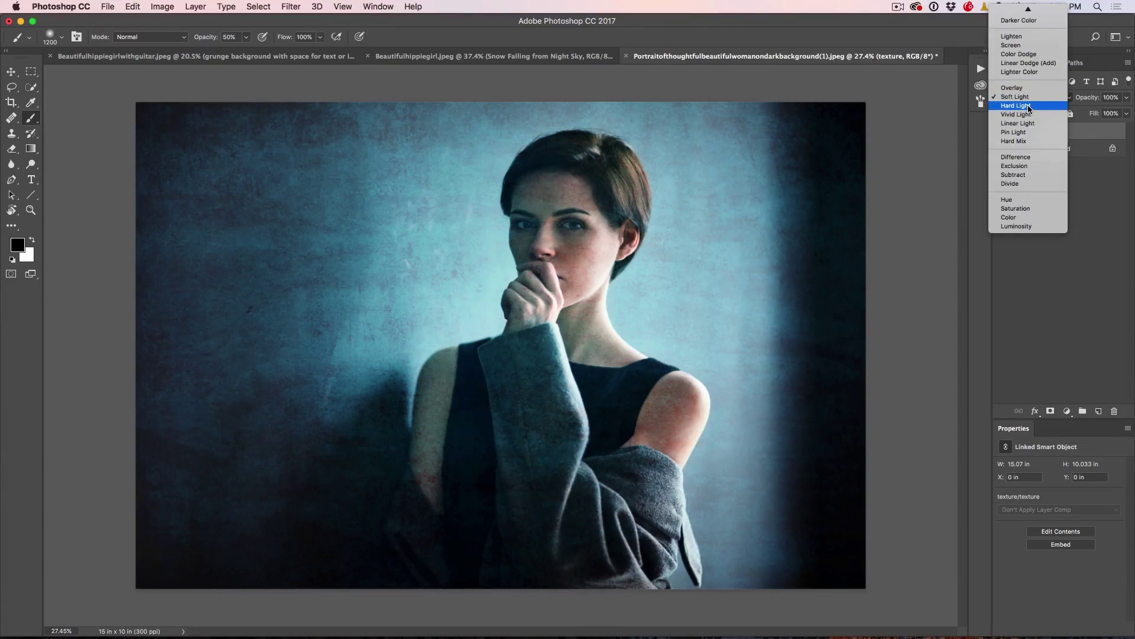
pyautogui.click(1030, 109)
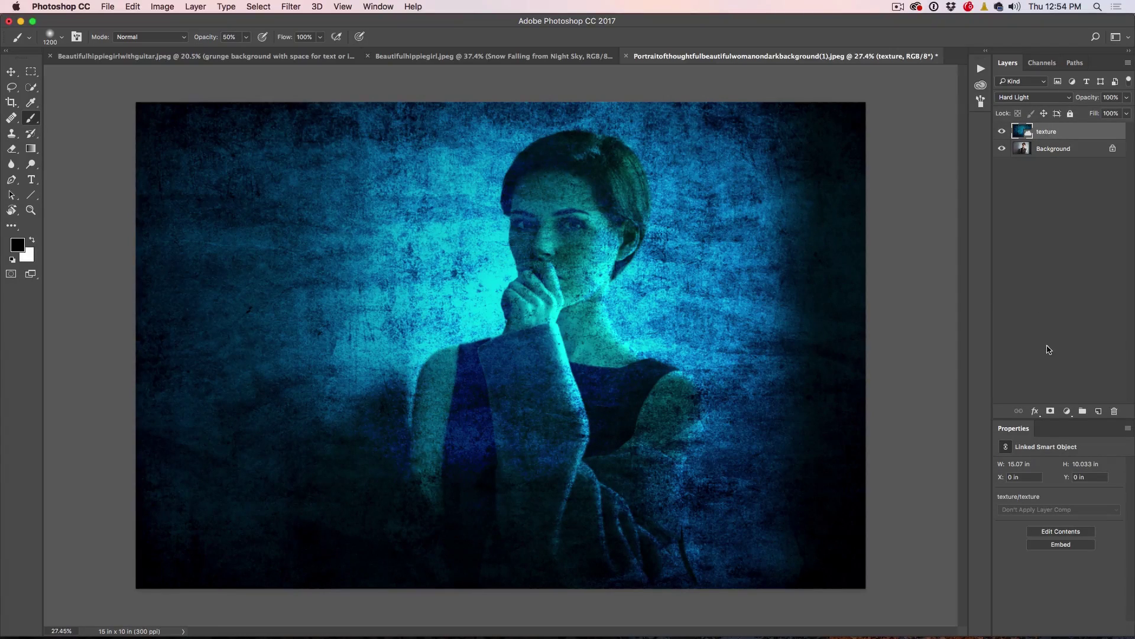
# Mask the cyan texture off the face with a 1000 px brush, then return to Beautifulhippiegirl.jpeg
pyautogui.click(1050, 411)
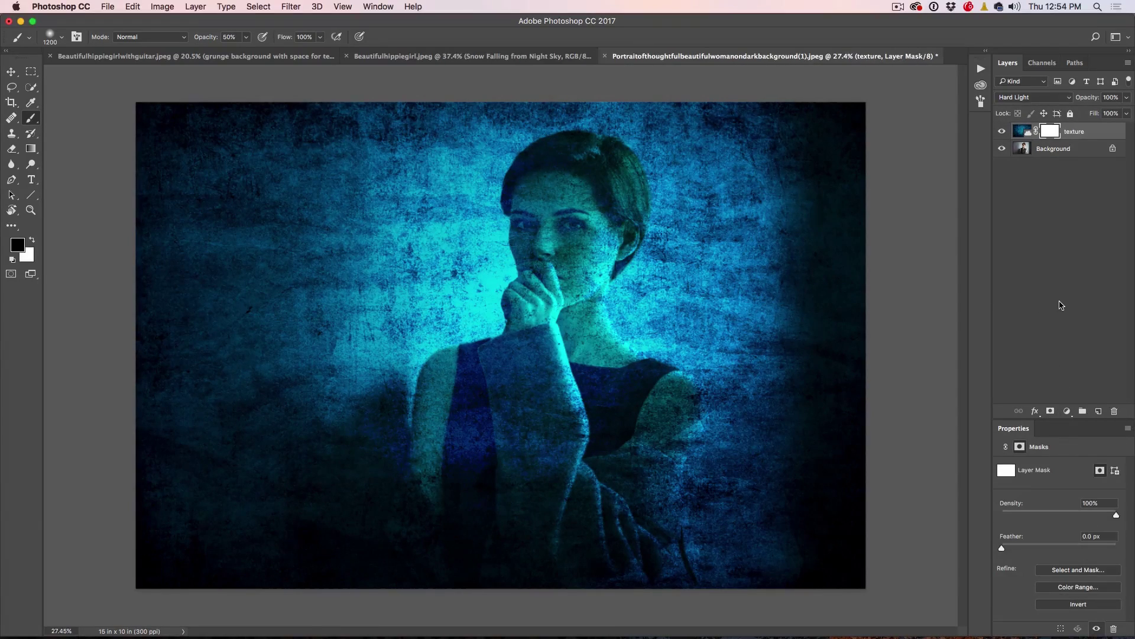
pyautogui.press('[')
pyautogui.press('[')
pyautogui.press('[')
pyautogui.press('[')
pyautogui.press('[')
pyautogui.press('[')
pyautogui.moveTo(586, 222)
pyautogui.mouseDown()
pyautogui.moveTo(531, 210)
pyautogui.moveTo(556, 272)
pyautogui.moveTo(603, 243)
pyautogui.moveTo(563, 159)
pyautogui.moveTo(582, 260)
pyautogui.moveTo(544, 319)
pyautogui.moveTo(609, 313)
pyautogui.mouseUp()
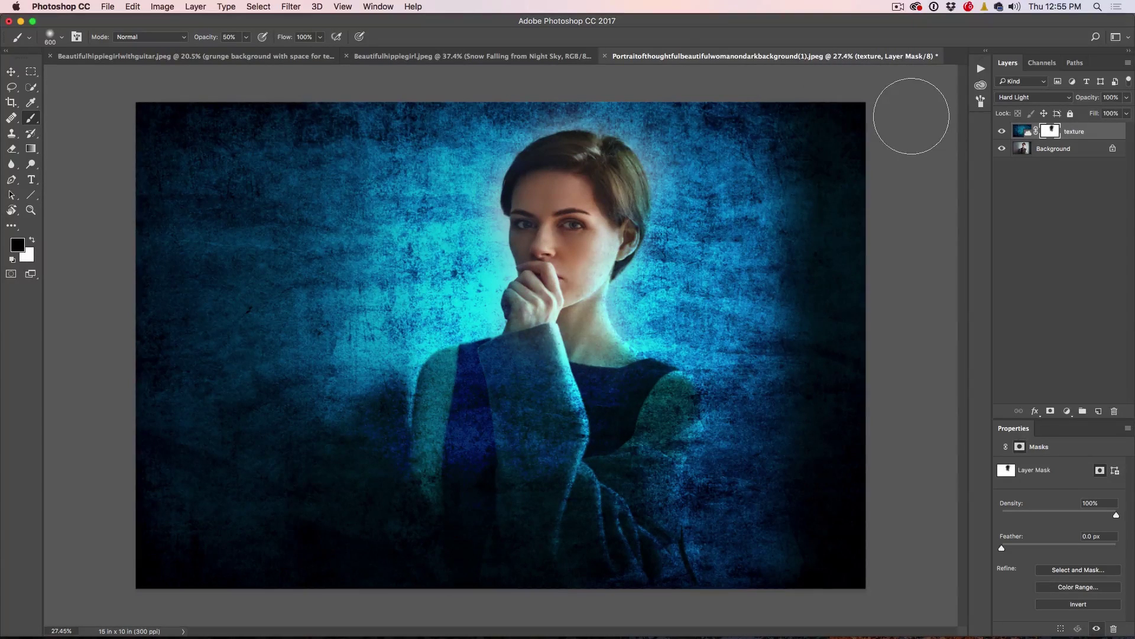
pyautogui.click(467, 56)
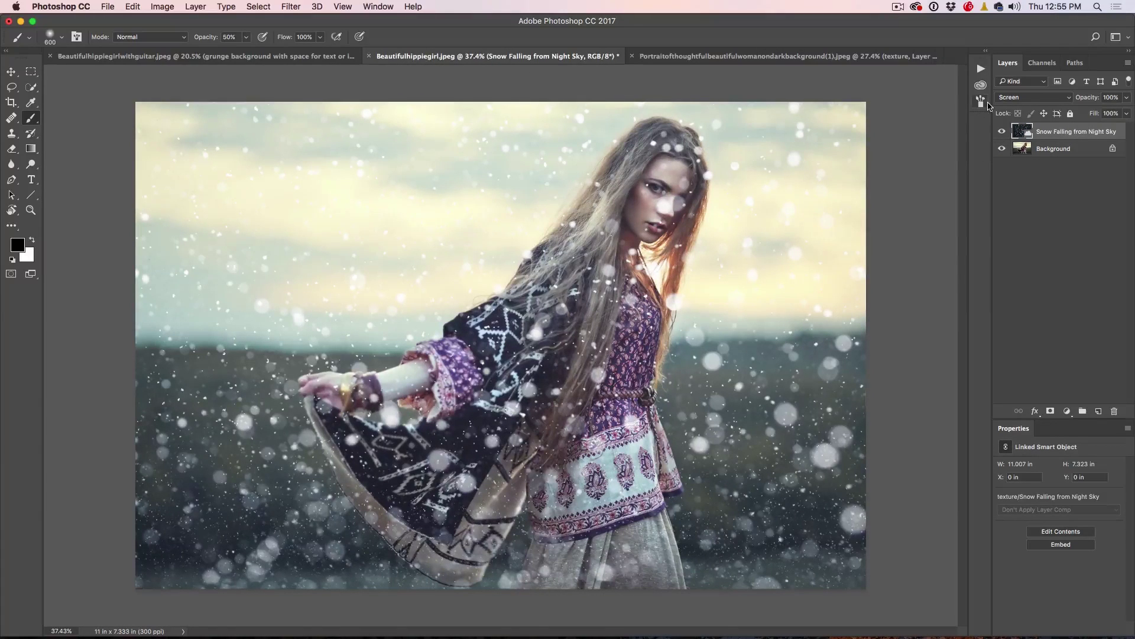
# Place the grunge background and blue texture graphics from Libraries into the image
pyautogui.click(981, 85)
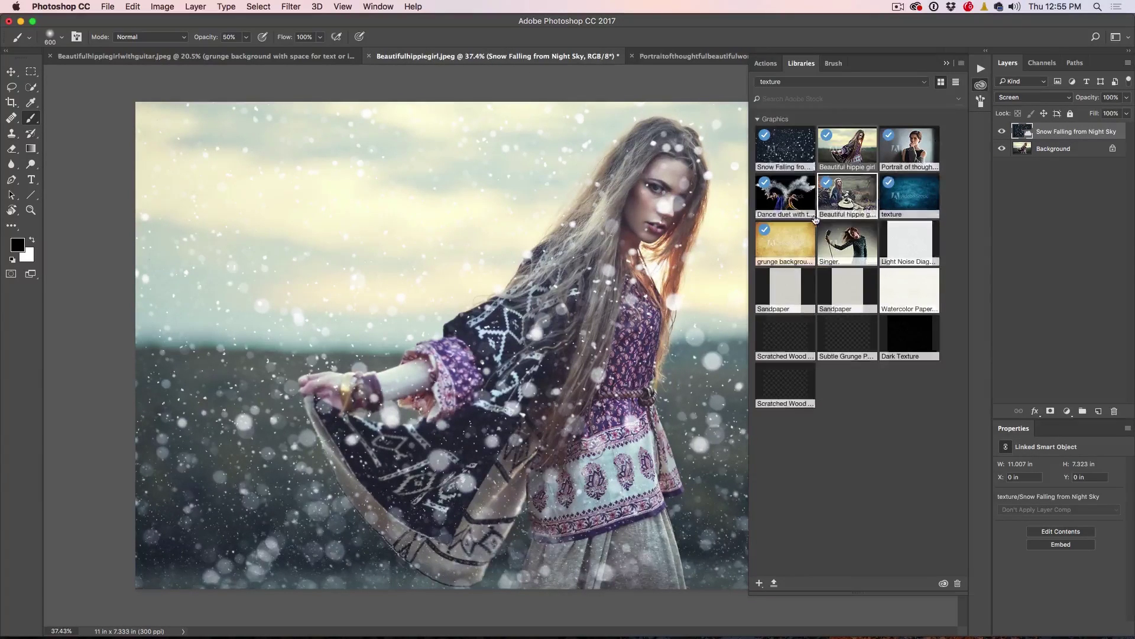
pyautogui.moveTo(803, 231); pyautogui.dragTo(406, 177)
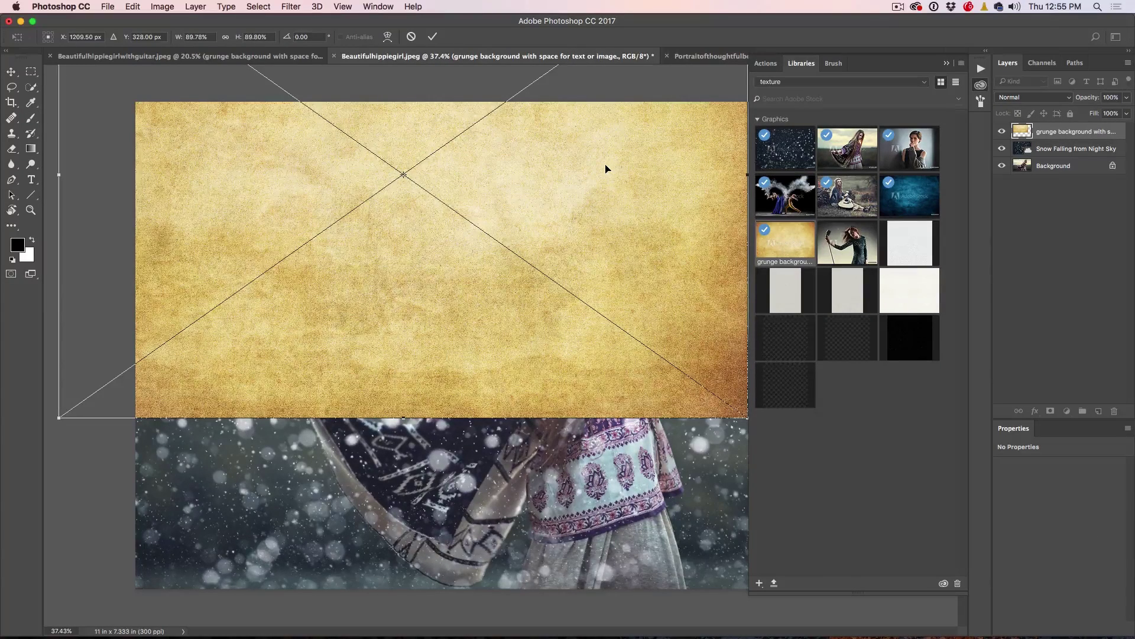
pyautogui.press('Return')
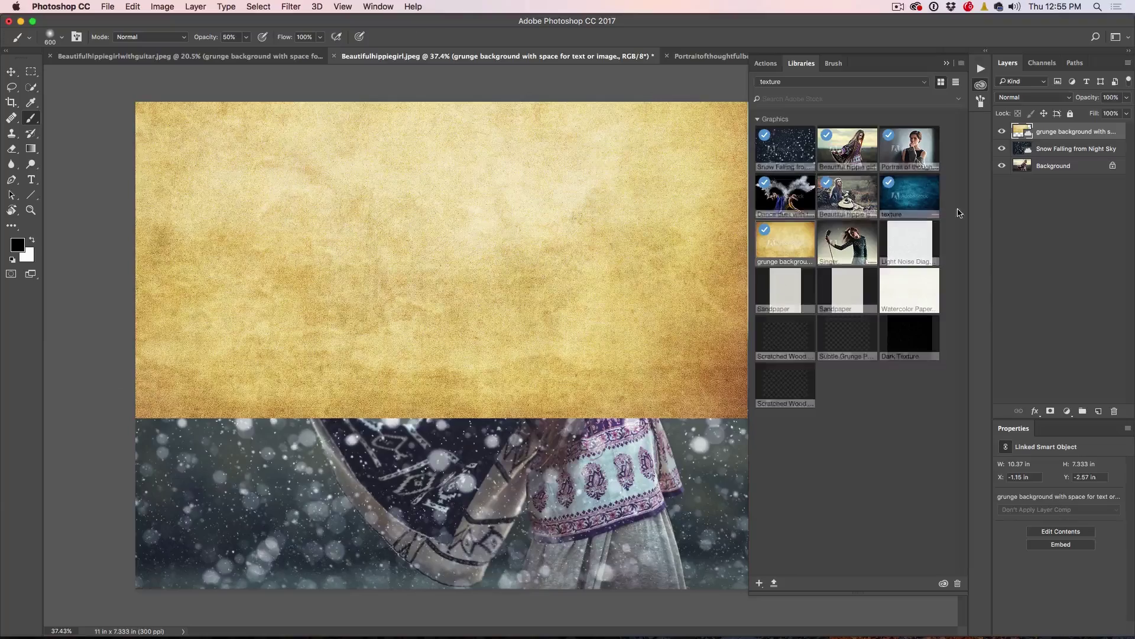
pyautogui.moveTo(395, 252); pyautogui.dragTo(396, 248)
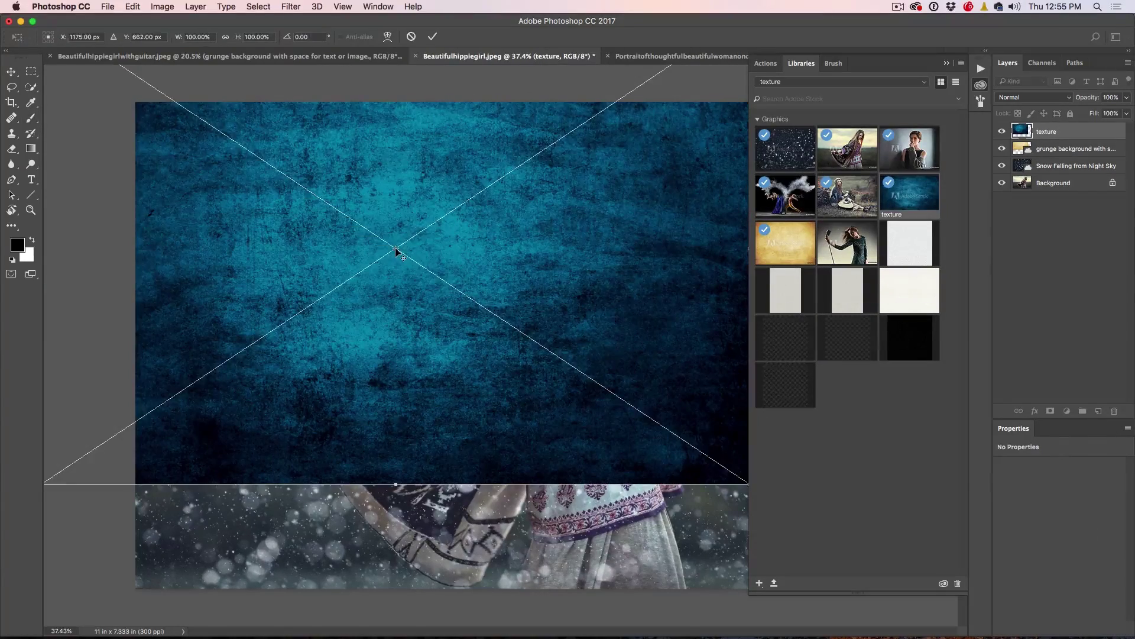
pyautogui.press('Return')
pyautogui.click(947, 63)
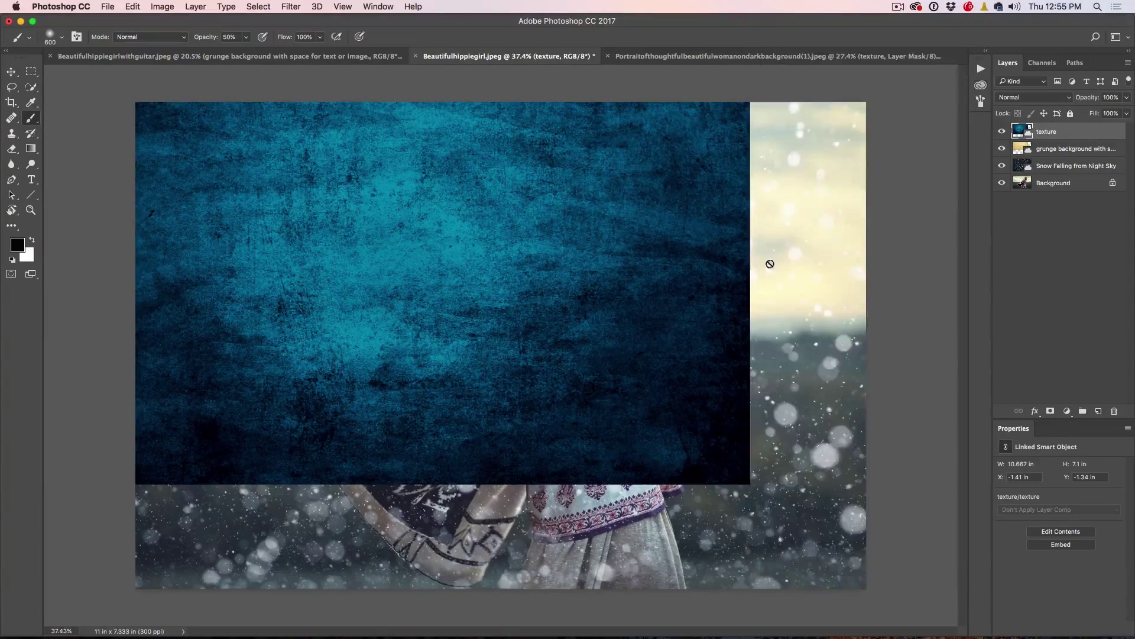
# Move and scale the blue texture with Free Transform to cover the canvas
pyautogui.click(11, 71)
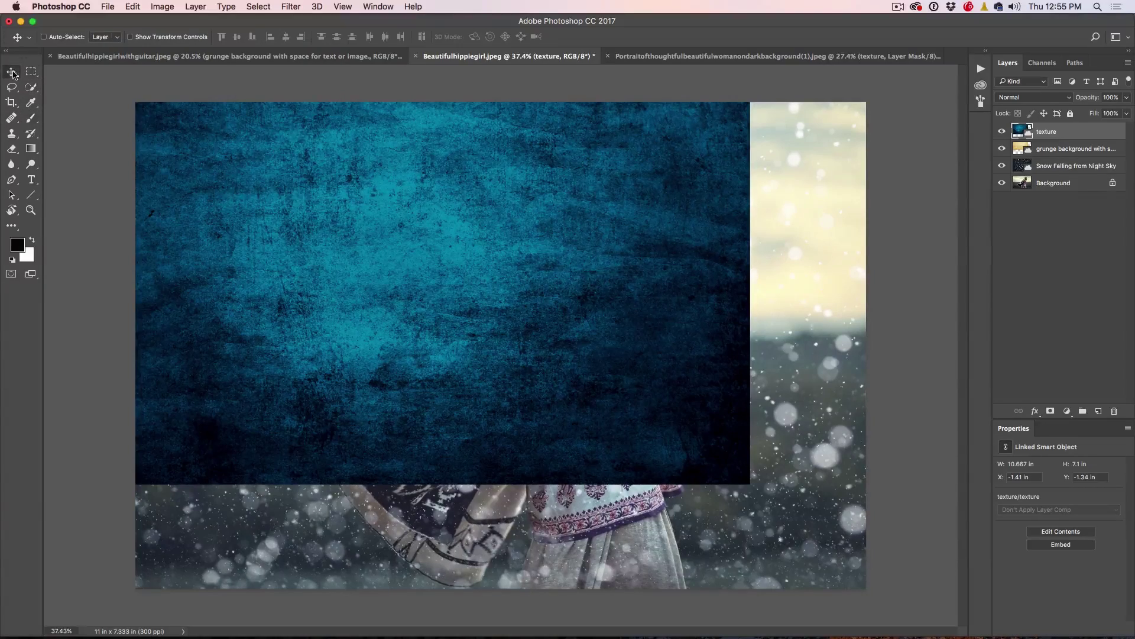
pyautogui.moveTo(494, 249); pyautogui.dragTo(584, 343)
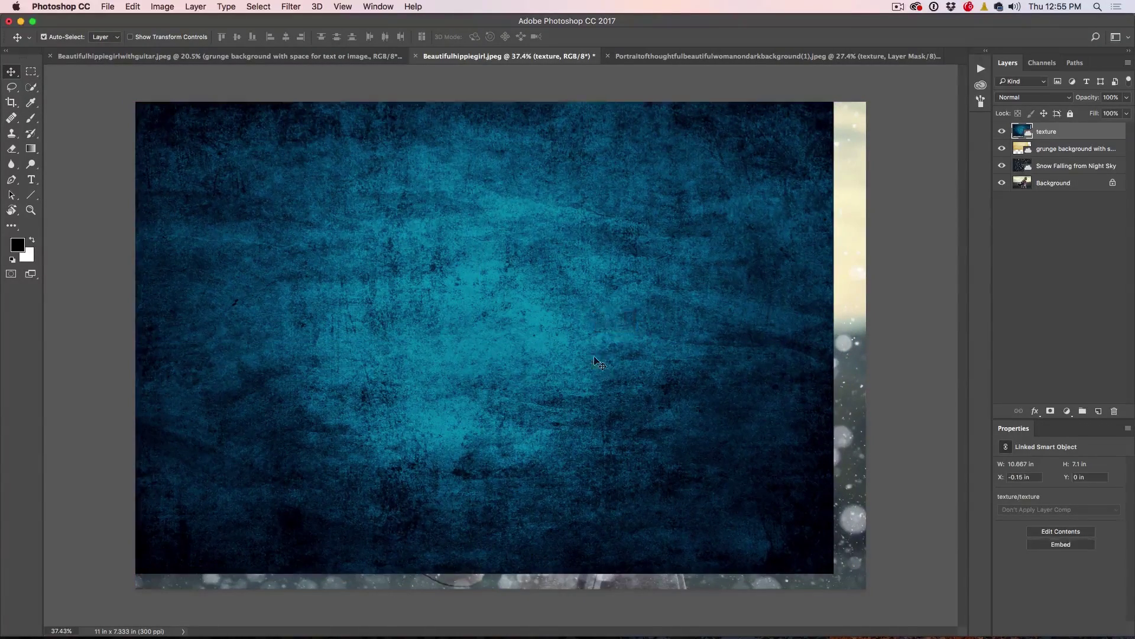
pyautogui.press('super+t')
pyautogui.moveTo(841, 573); pyautogui.dragTo(881, 593)
pyautogui.press('Return')
# Hide the grunge layer, mask the texture, and draw a rectangular selection inset from the edges
pyautogui.click(1002, 149)
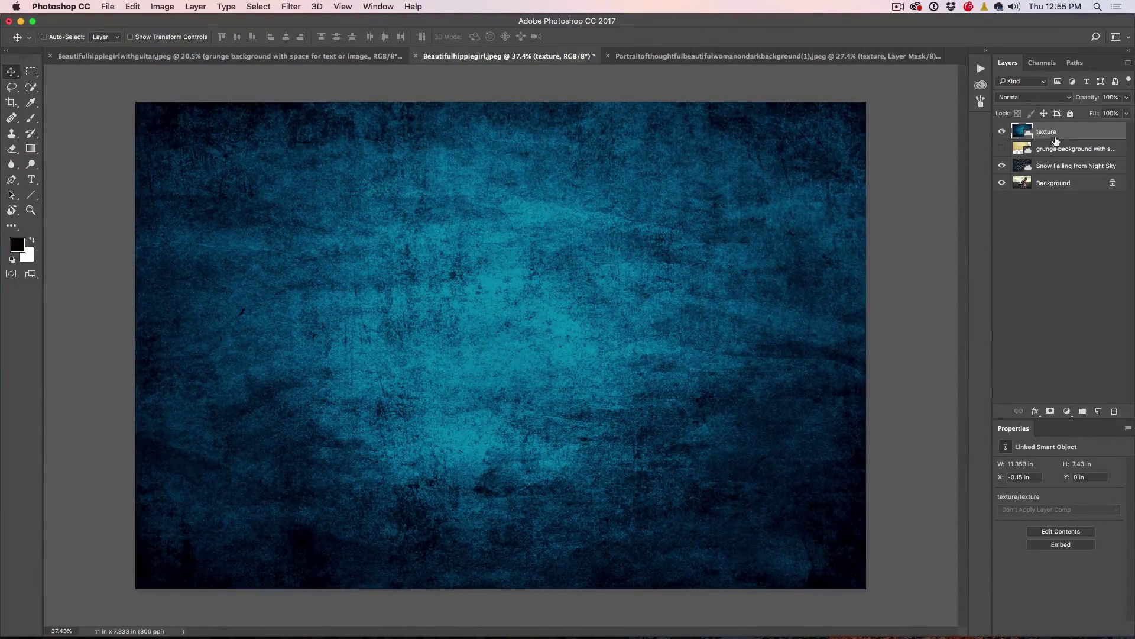
pyautogui.click(1051, 411)
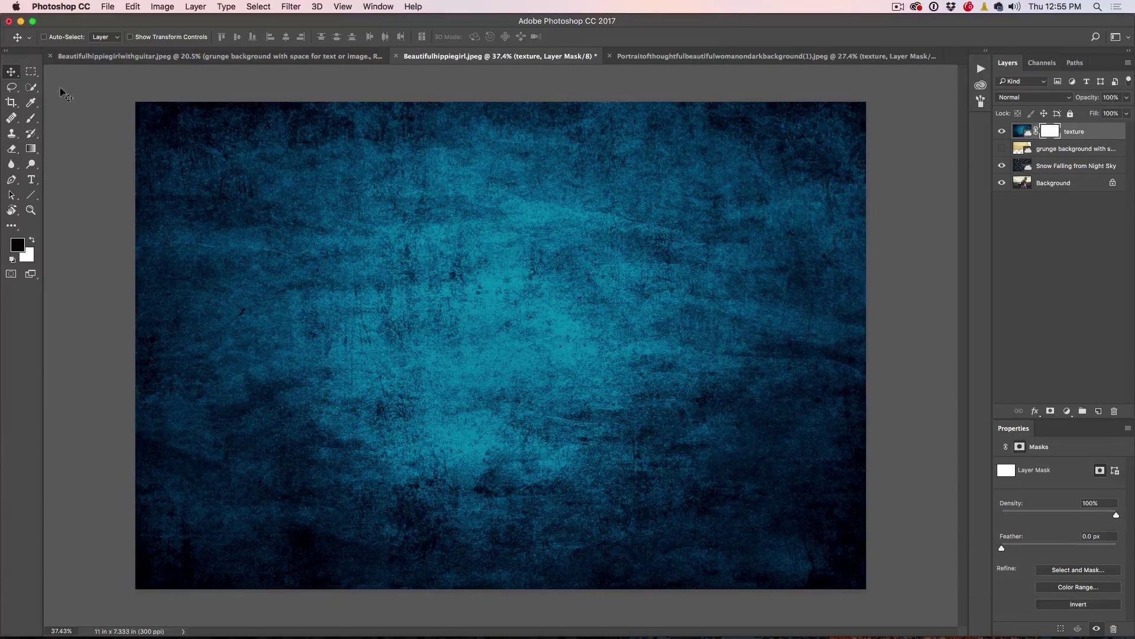
pyautogui.click(30, 71)
pyautogui.moveTo(224, 170); pyautogui.dragTo(797, 538)
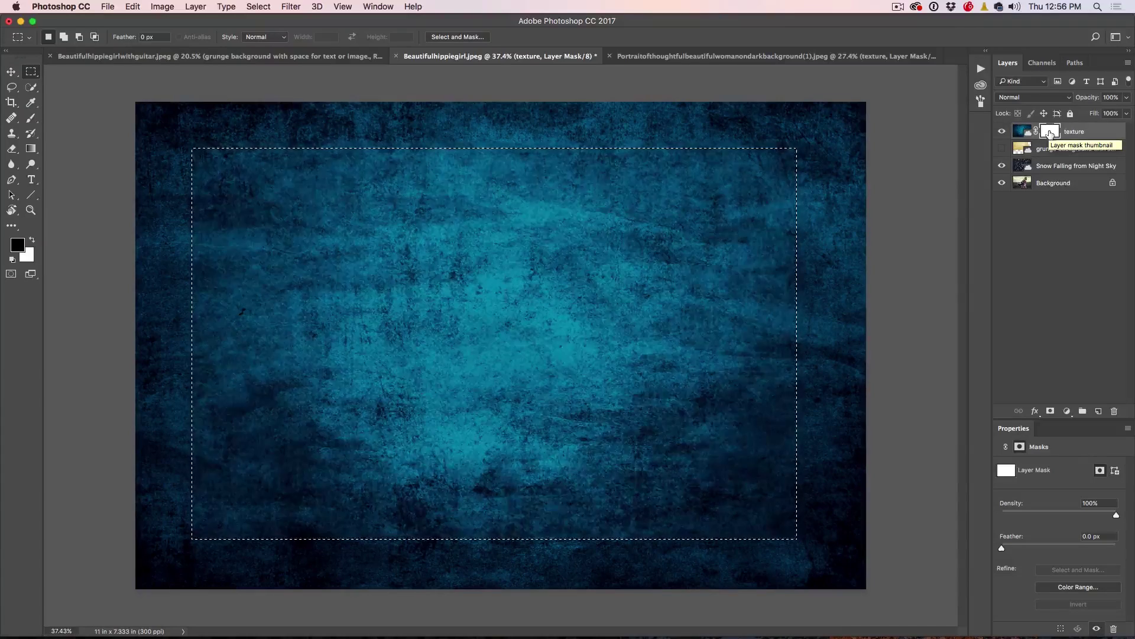
# Fill the marquee on the texture mask with black and feather the mask edge to 244 px
pyautogui.hotkey('alt', 'BackSpace')
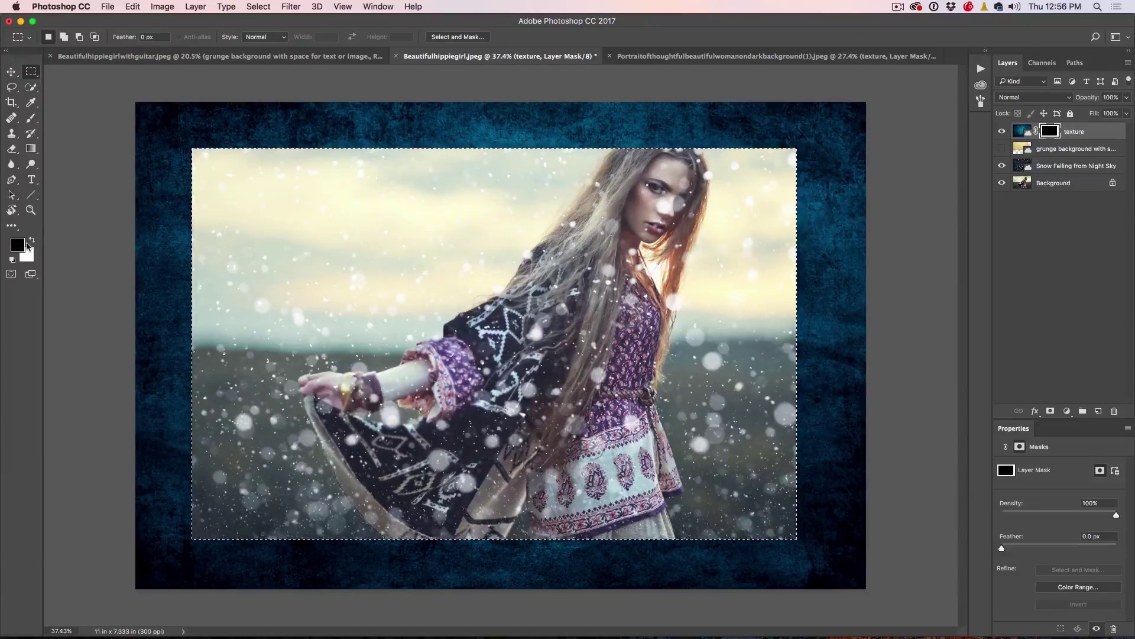
pyautogui.press('super+d')
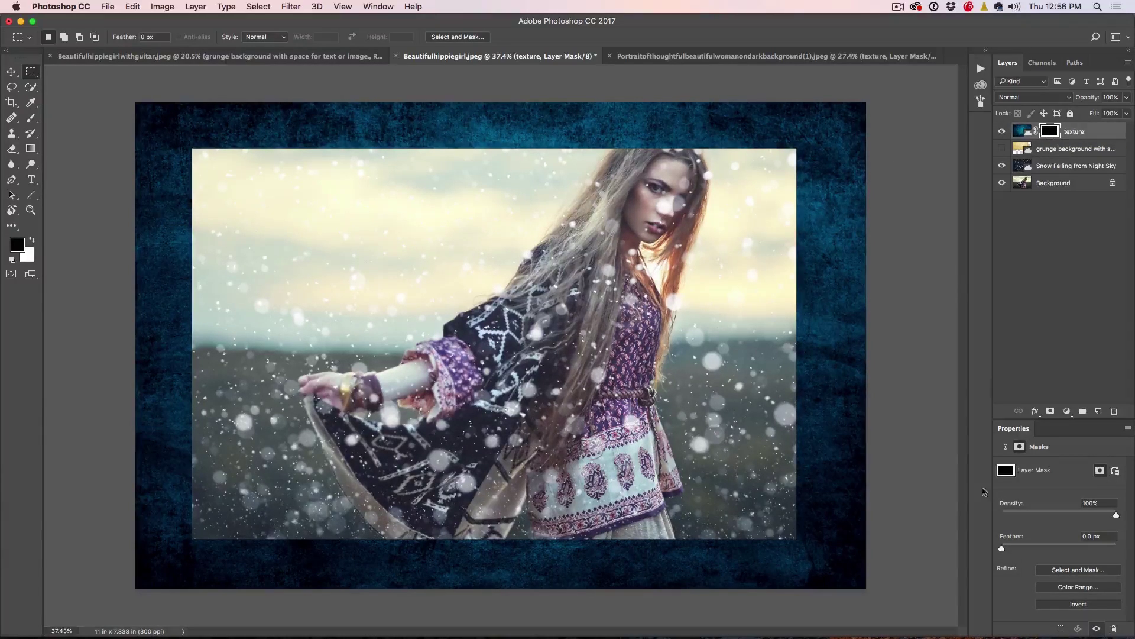
pyautogui.moveTo(1008, 549); pyautogui.dragTo(1097, 536)
# Try Overlay on the blue texture layer, then set its blend mode to Multiply
pyautogui.click(1033, 98)
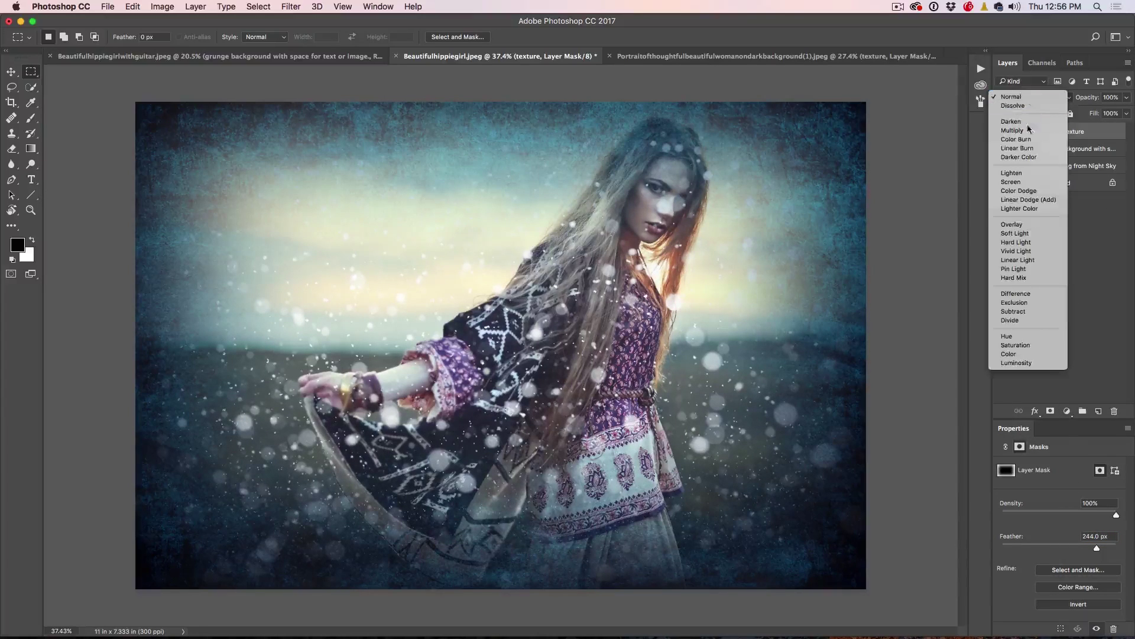
pyautogui.click(1025, 224)
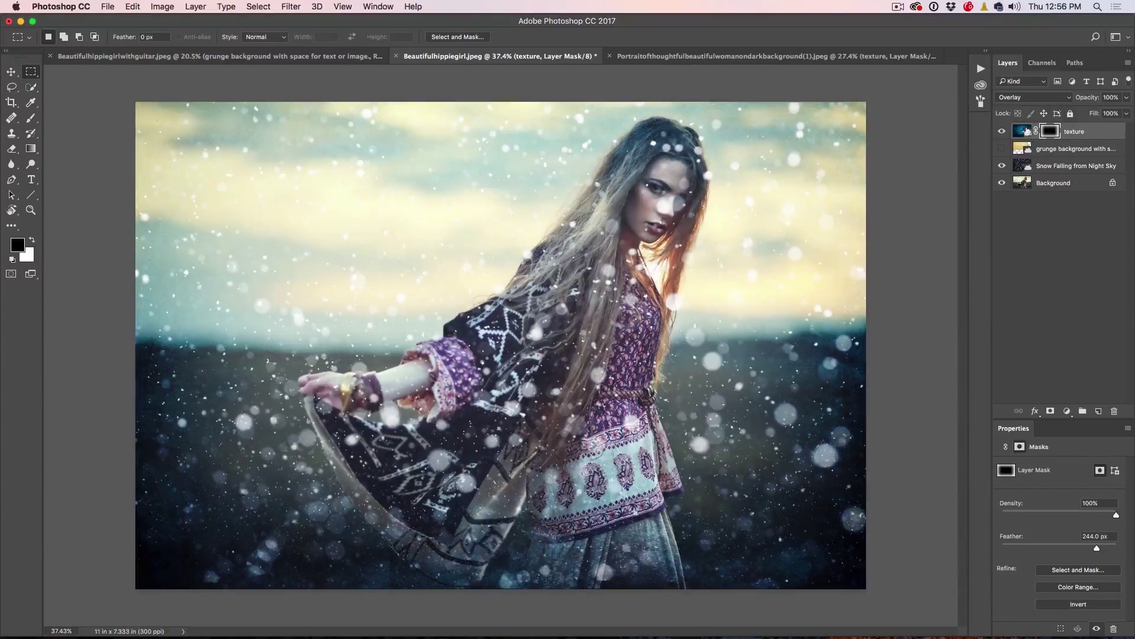
pyautogui.click(1029, 97)
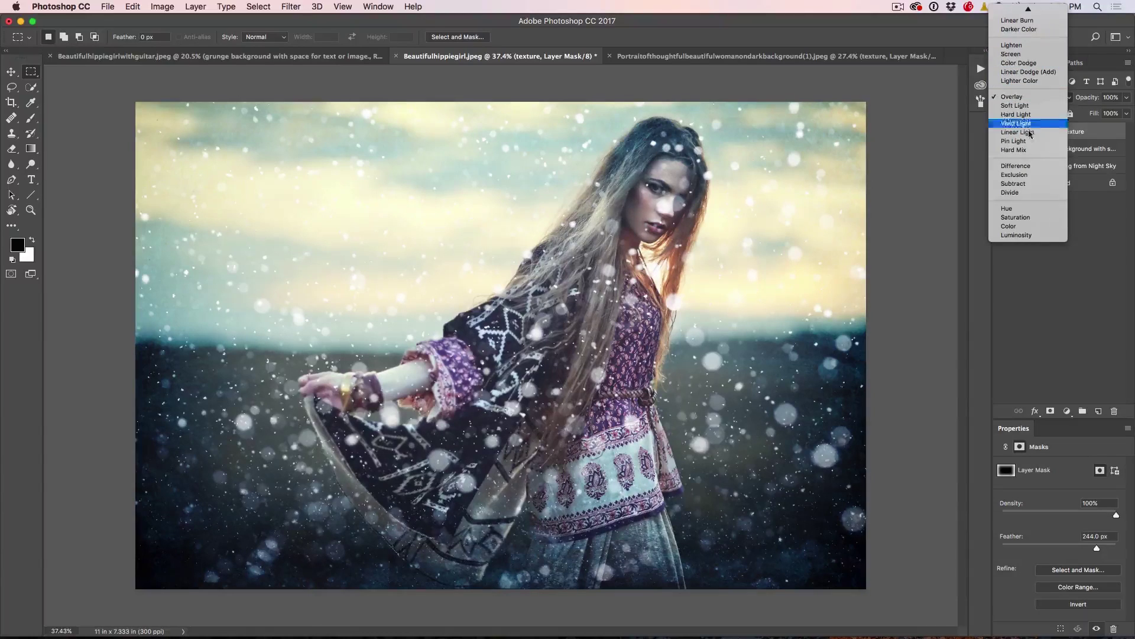
pyautogui.scroll(3, 1026, 88)
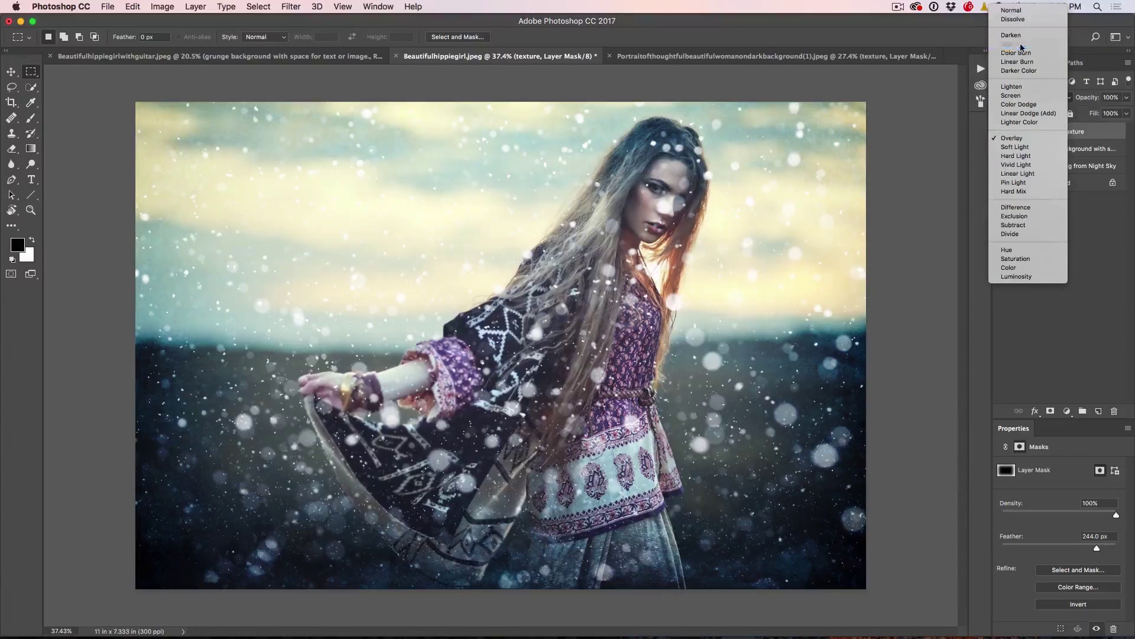
pyautogui.click(1021, 45)
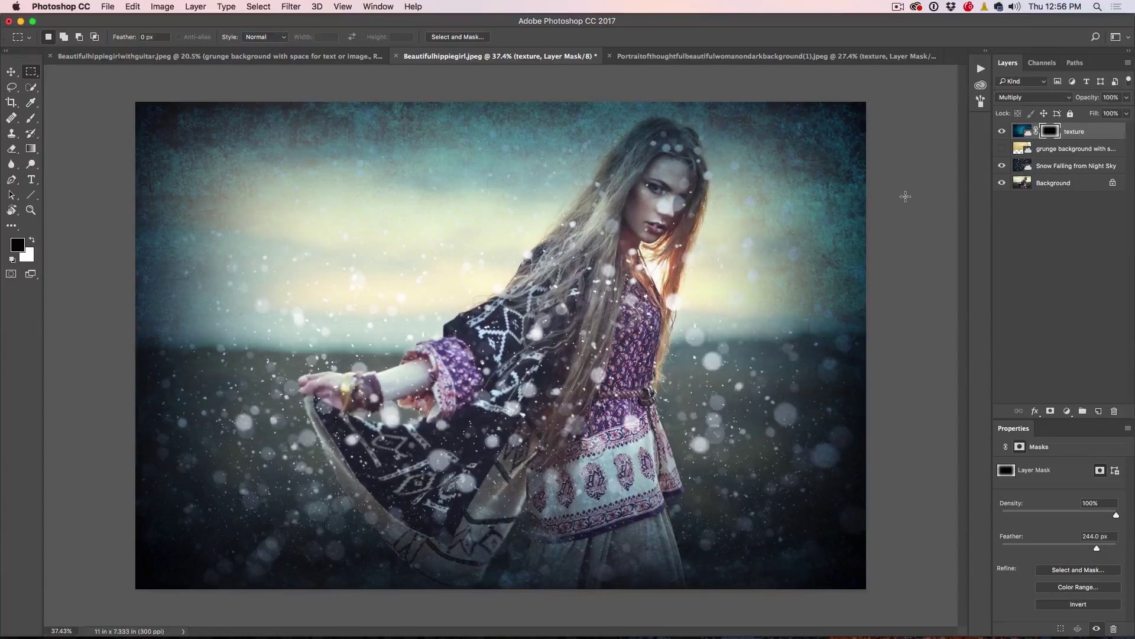
# Show the grunge paper layer and scale it to cover the whole canvas
pyautogui.click(999, 150)
pyautogui.hotkey('alt', '[')
pyautogui.press('super+t')
pyautogui.moveTo(497, 162); pyautogui.dragTo(574, 334)
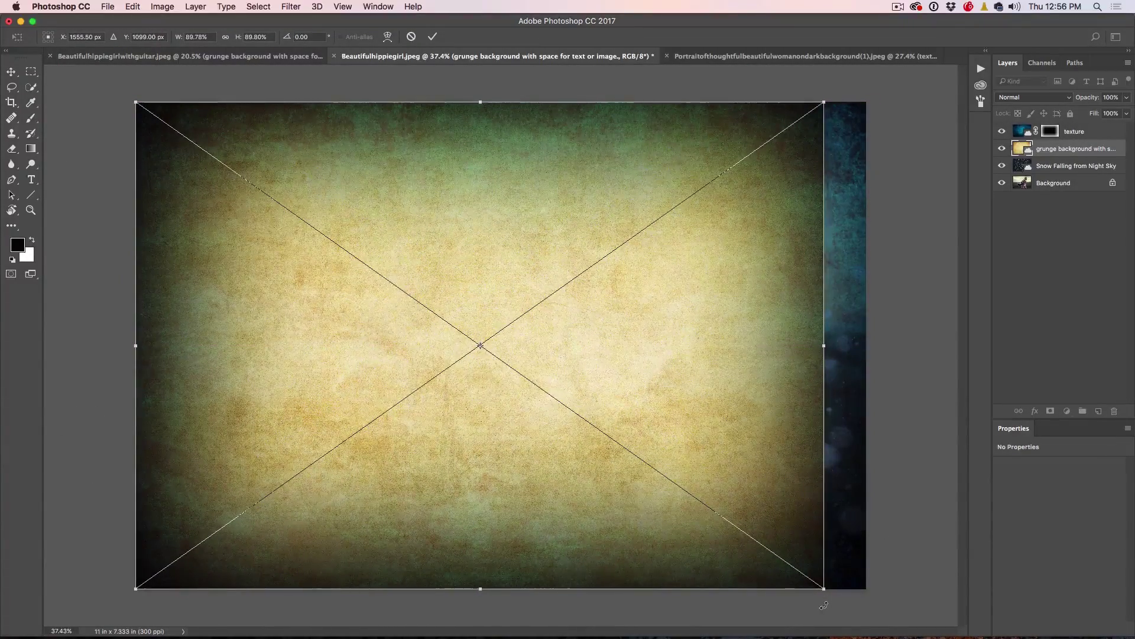
pyautogui.moveTo(824, 589); pyautogui.dragTo(897, 606)
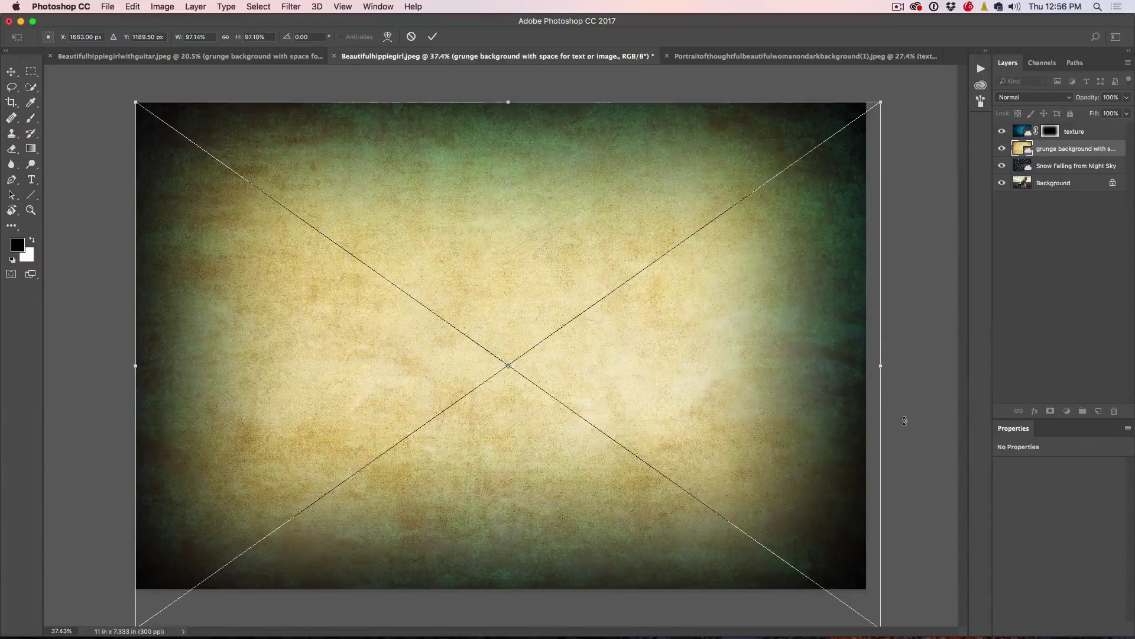
pyautogui.press('Return')
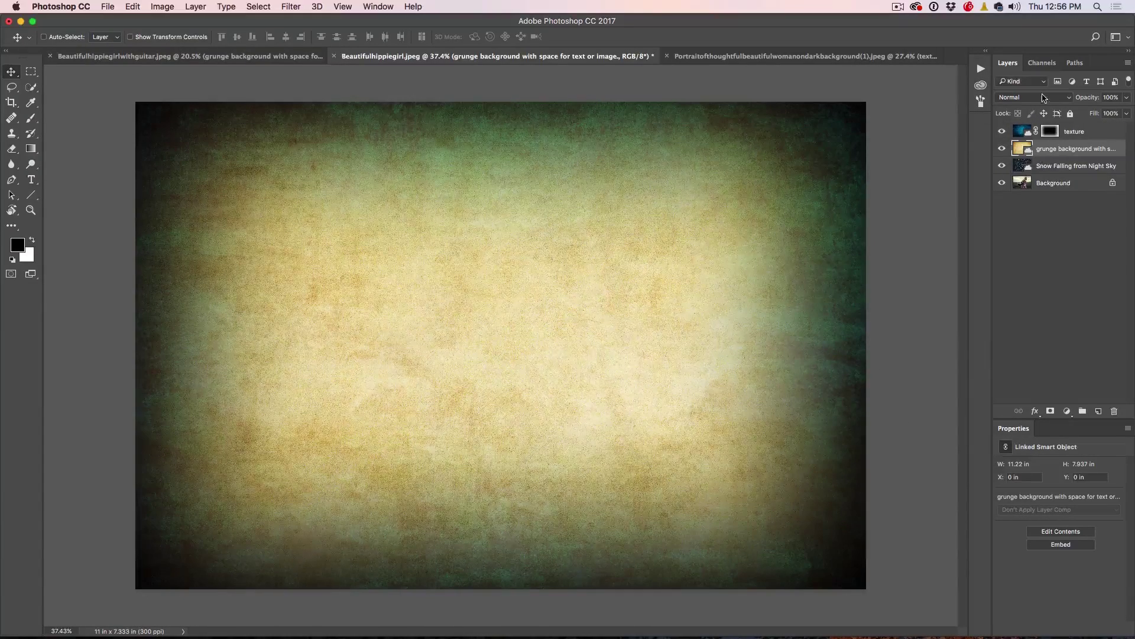
# Try Screen on the grunge layer, then set its blend mode to Multiply
pyautogui.click(1044, 98)
pyautogui.click(1012, 178)
pyautogui.click(1043, 97)
pyautogui.click(1028, 45)
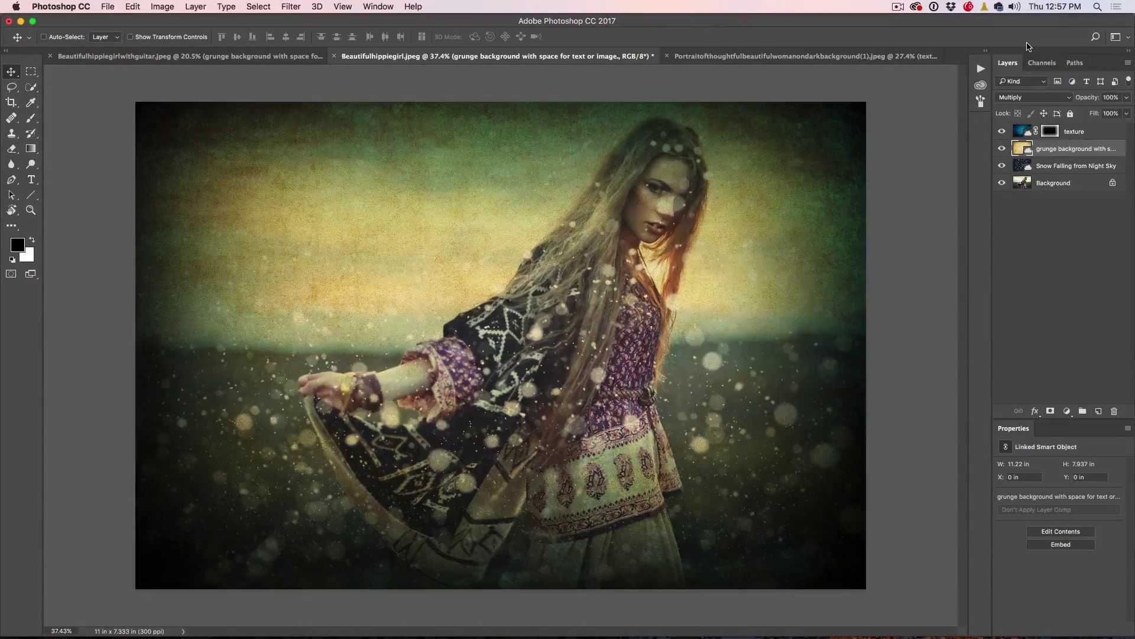
# Compare the grunge and texture layers, then move Snow Falling from Night Sky to the top
pyautogui.click(1002, 150)
pyautogui.click(1002, 150)
pyautogui.click(1004, 130)
pyautogui.click(1003, 131)
pyautogui.moveTo(1066, 170); pyautogui.dragTo(1065, 130)
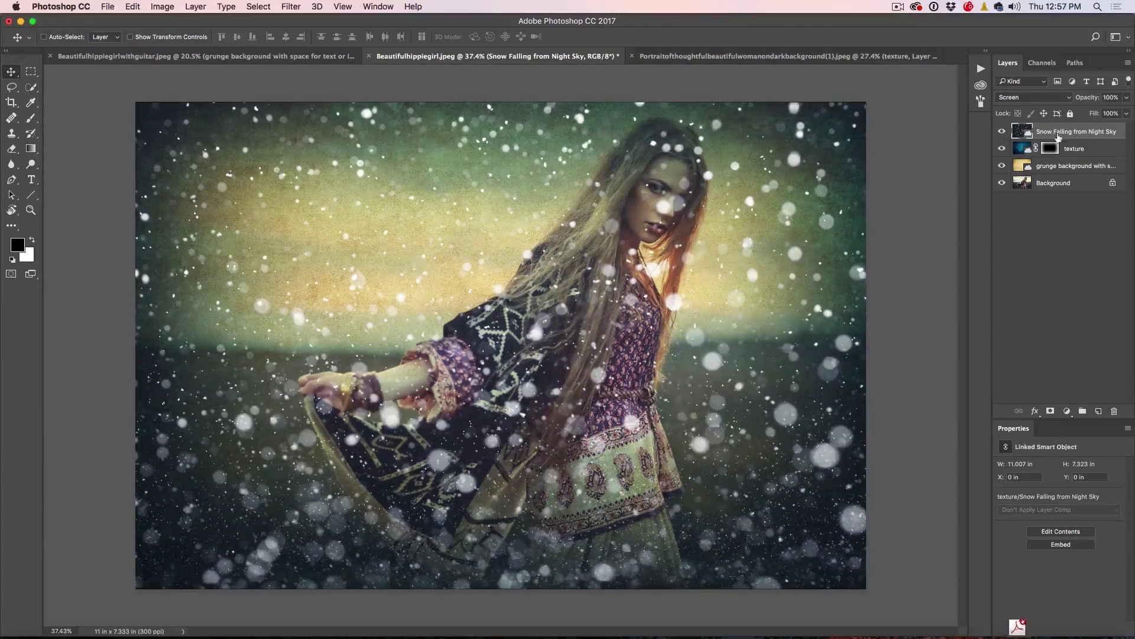
# Lower the blue texture opacity to 74%, keep grunge at 100%, then hide the top three layers
pyautogui.click(1004, 150)
pyautogui.click(1003, 150)
pyautogui.click(1002, 166)
pyautogui.click(1001, 165)
pyautogui.click(1022, 155)
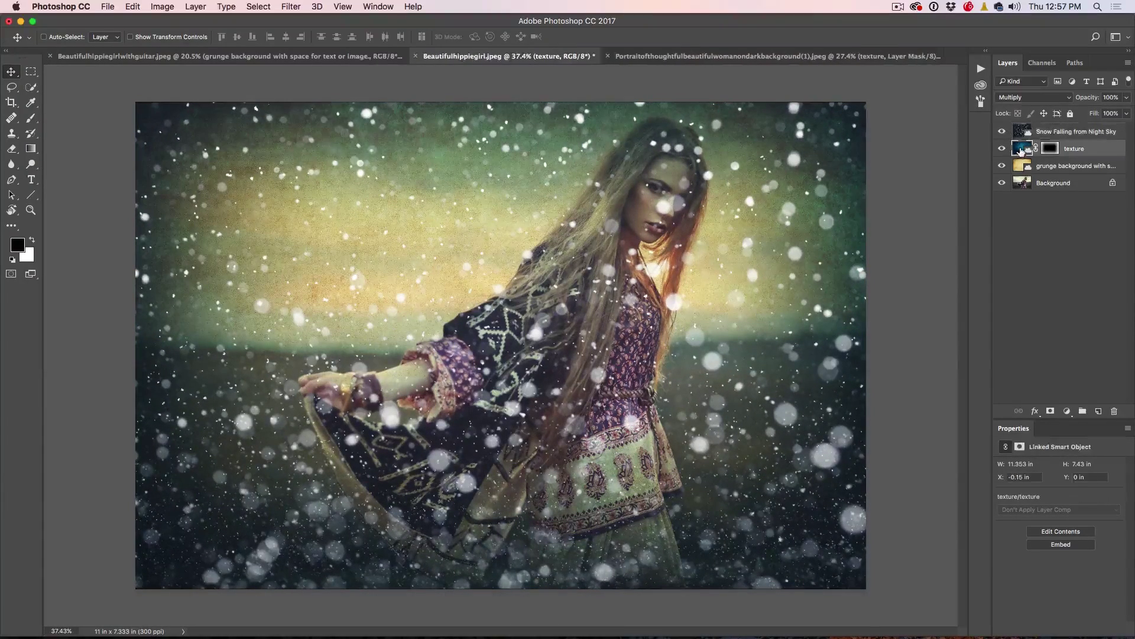
pyautogui.moveTo(1090, 101); pyautogui.dragTo(1029, 104)
pyautogui.click(1024, 165)
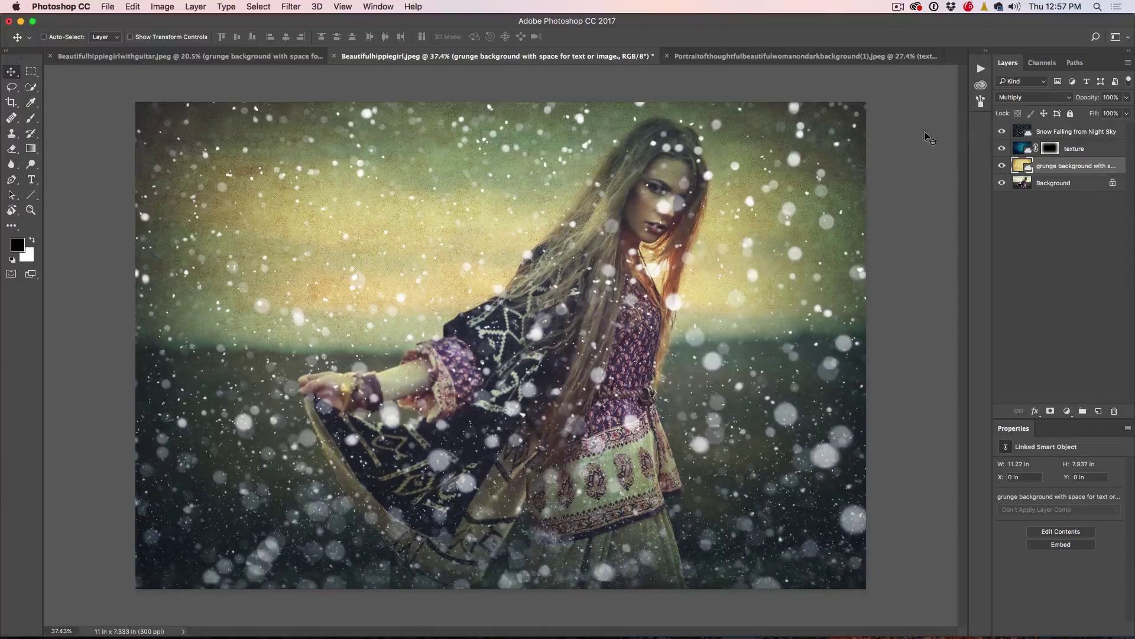
pyautogui.moveTo(997, 164); pyautogui.dragTo(1003, 125)
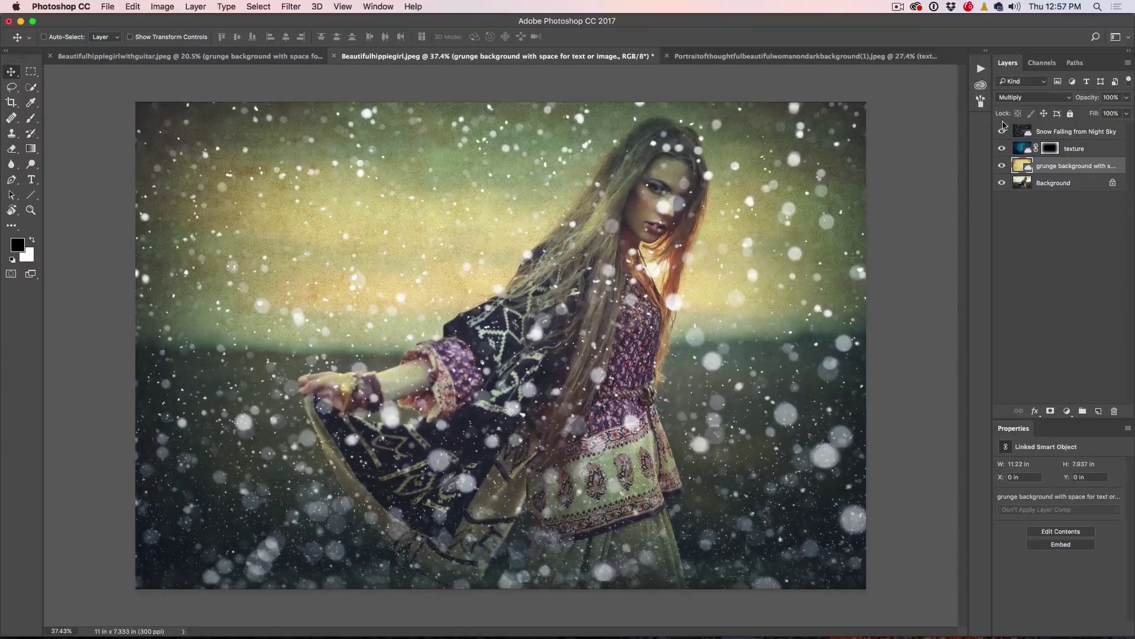